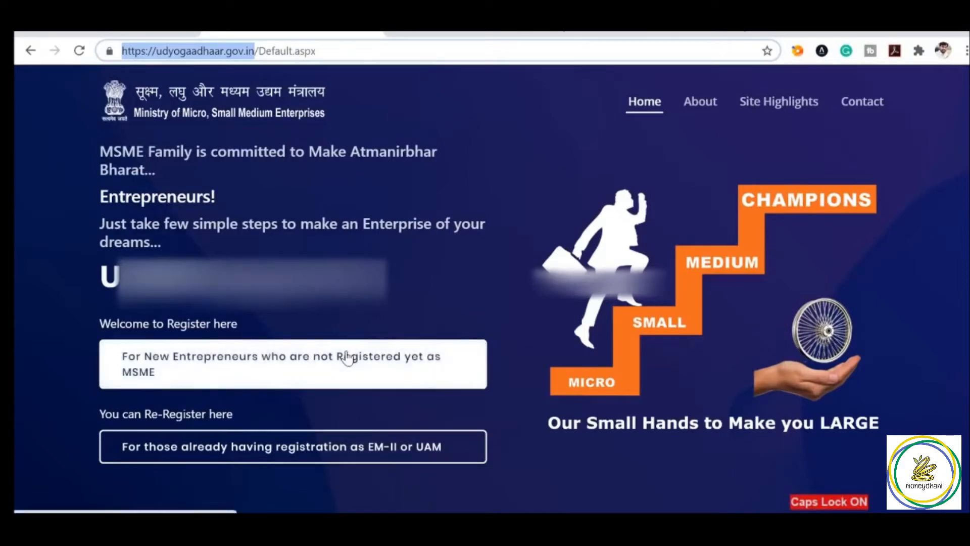
Start a new-entrepreneur registration and enter the Aadhaar number and the entrepreneur's name.
left_click(348, 358)
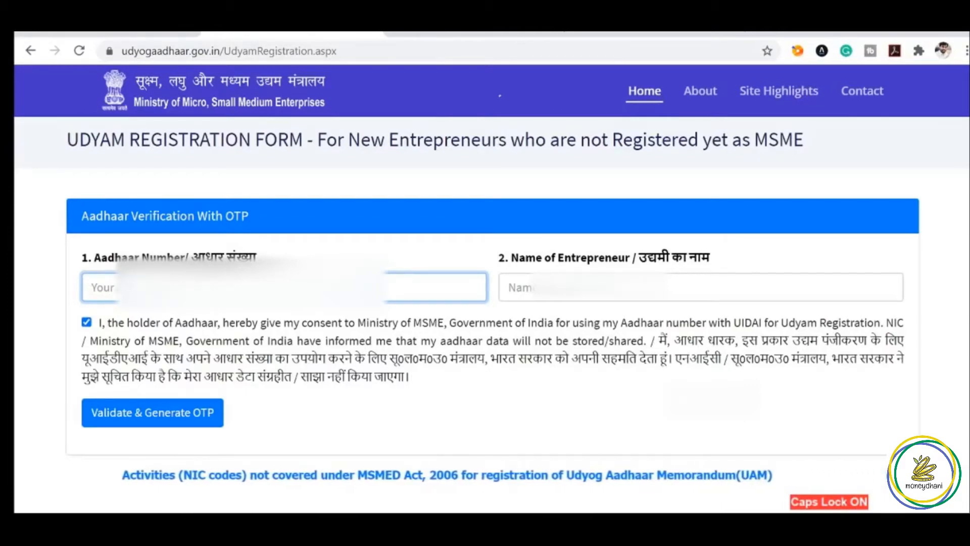
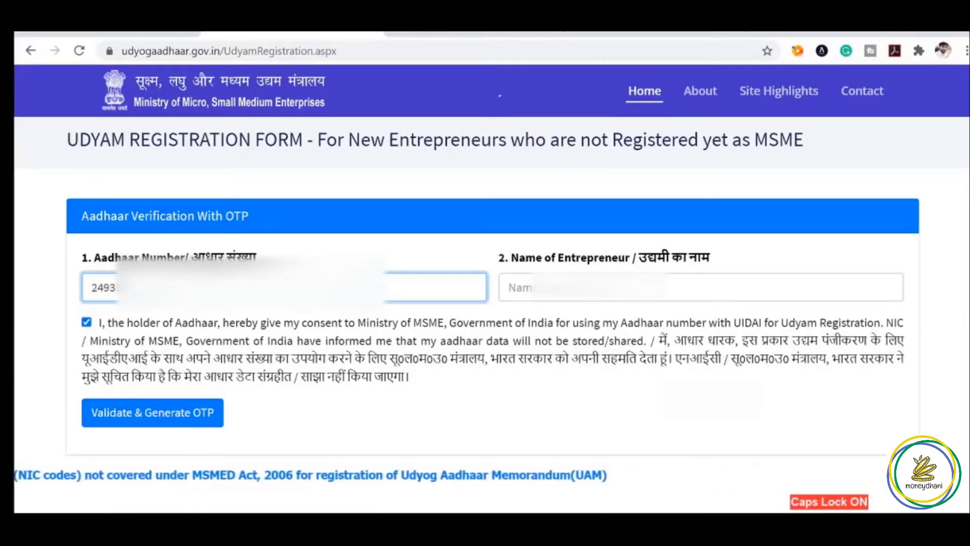
key("BackSpace")
key("BackSpace")
key("BackSpace")
key("BackSpace")
key("BackSpace")
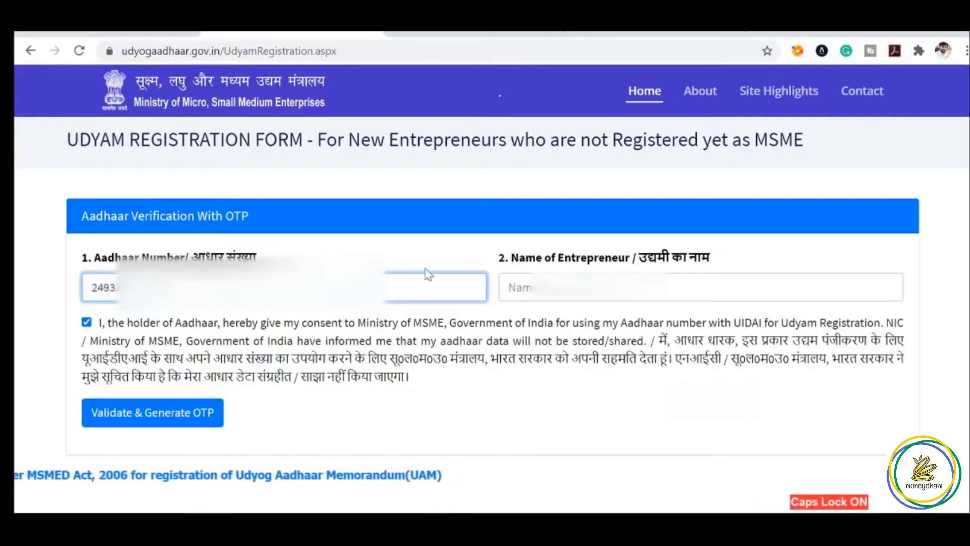
left_click(525, 283)
type("KAUS")
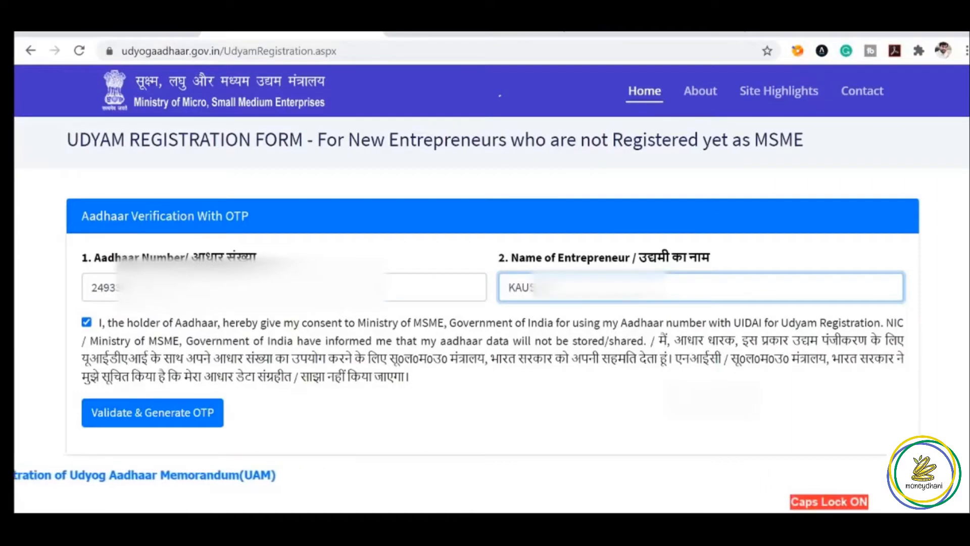
type("...")
key("BackSpace")
key("BackSpace")
key("BackSpace")
key("BackSpace")
Validate the Aadhaar and generate the verification OTP.
left_click(191, 420)
left_click(191, 420)
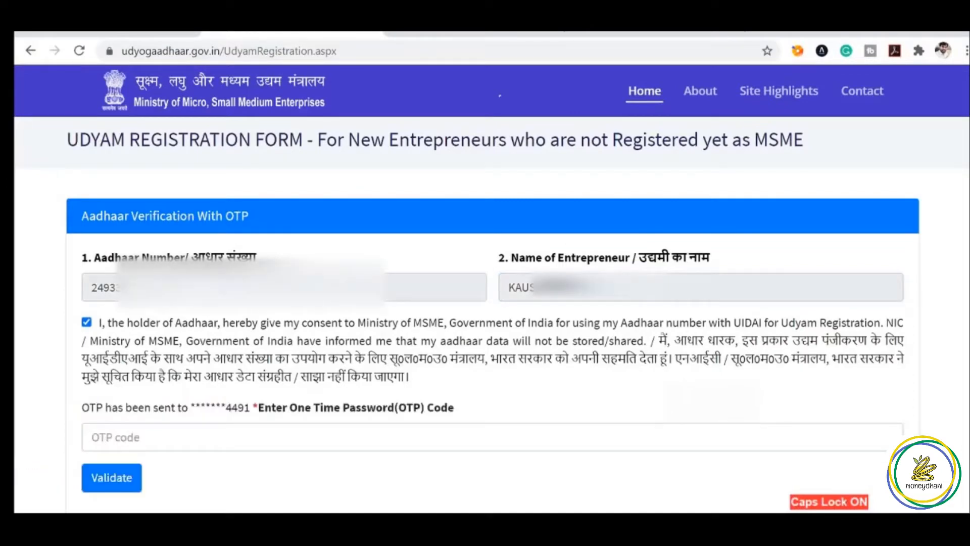
scroll(320, 414, "down", 1)
Enter the received OTP, validate the Aadhaar and highlight the success message.
left_click(314, 361)
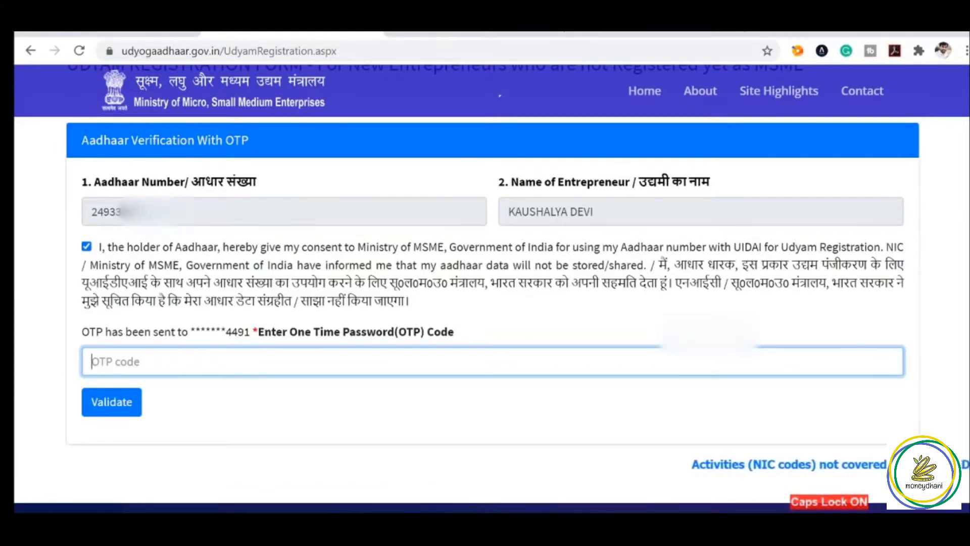
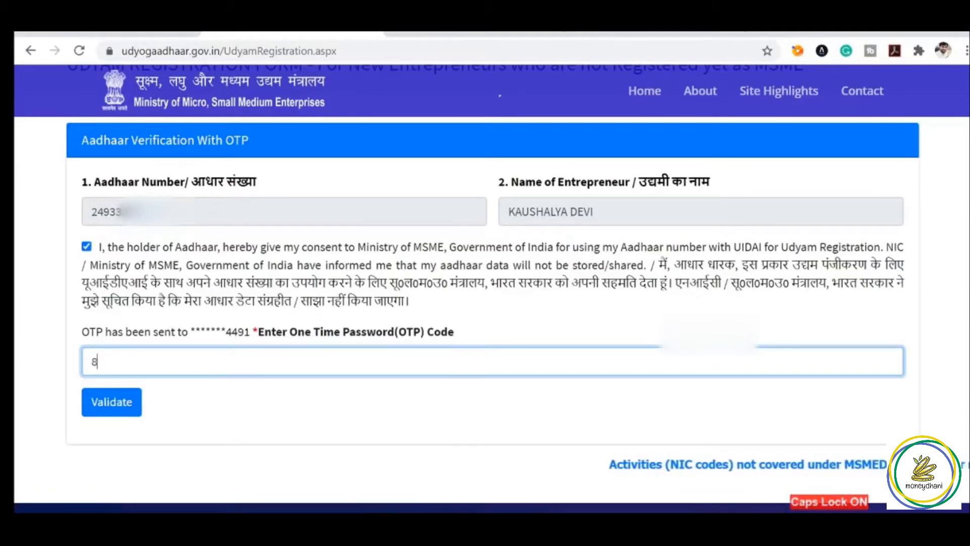
left_click(125, 404)
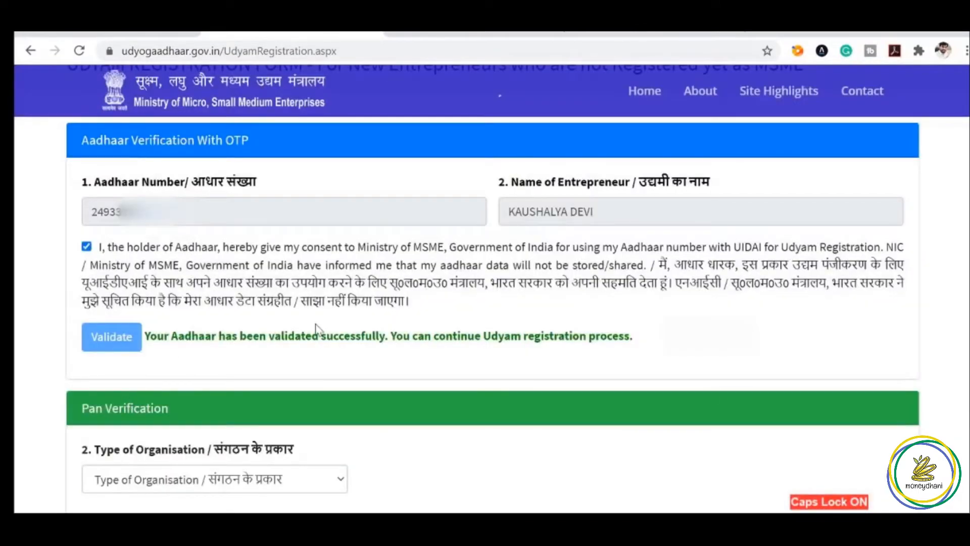
left_click_drag(145, 337, 679, 357)
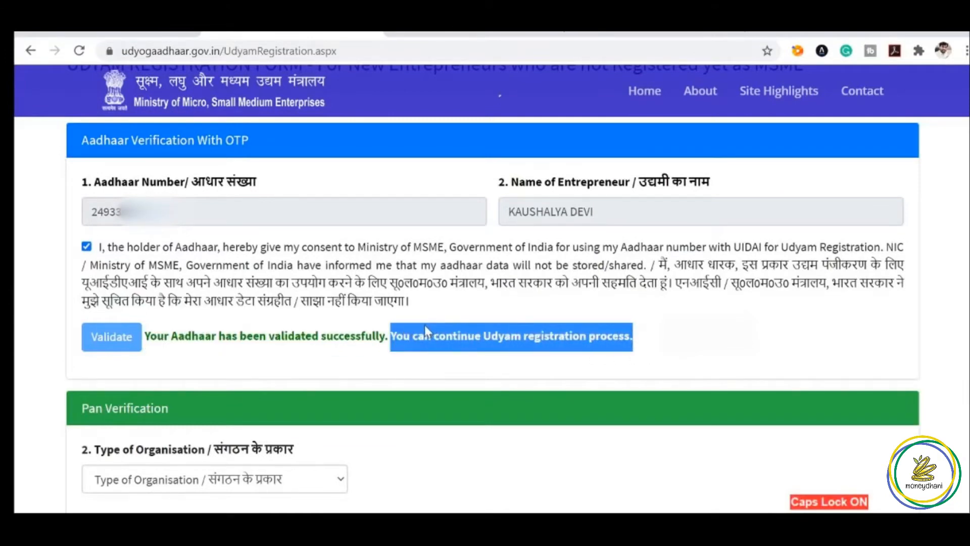
scroll(424, 325, "down", 5)
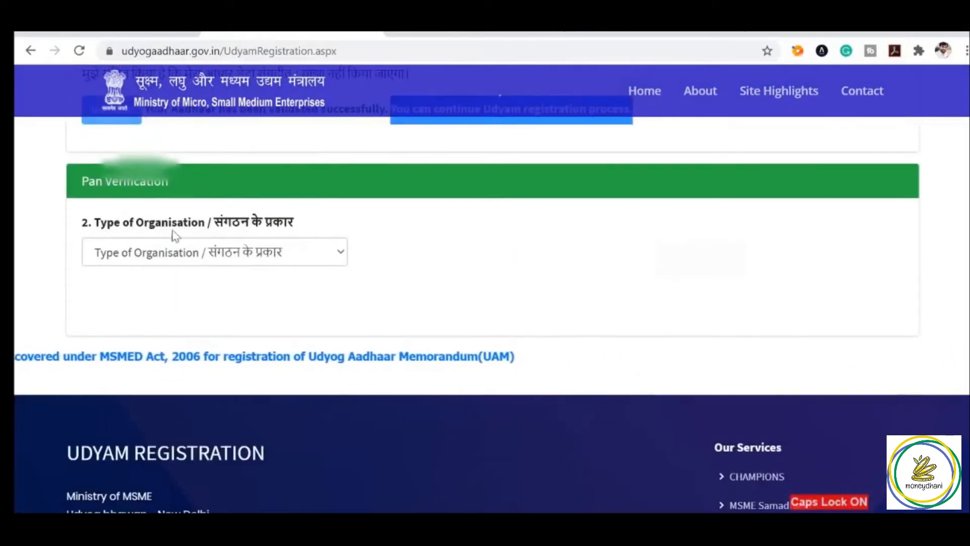
Choose '1. Proprietary' as the organisation type, answer Yes for PAN, and validate the PAN number.
left_click(332, 263)
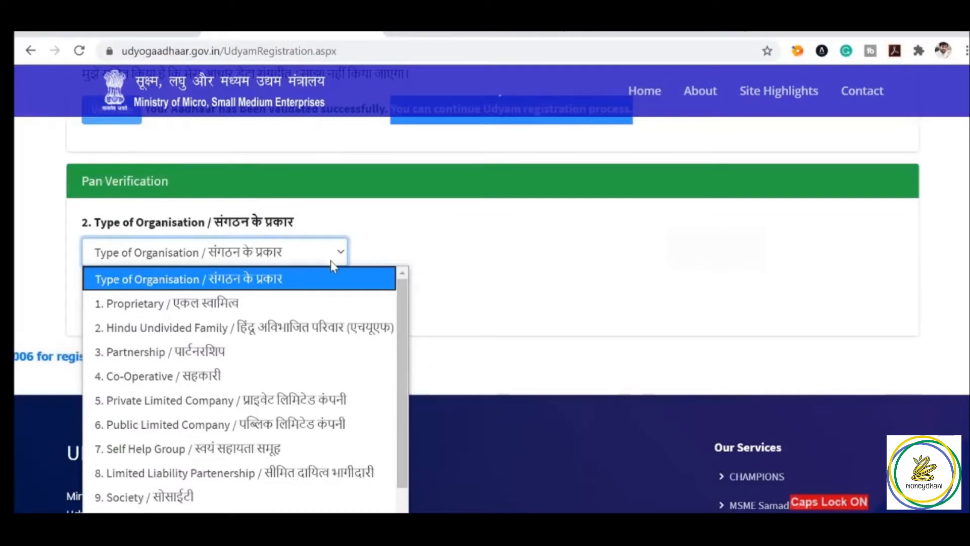
left_click(127, 304)
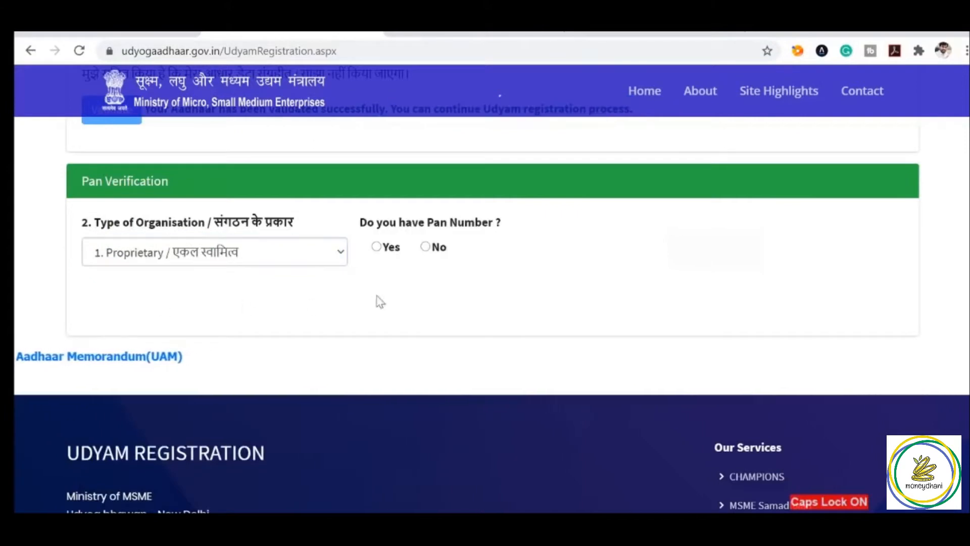
left_click(377, 247)
left_click(718, 251)
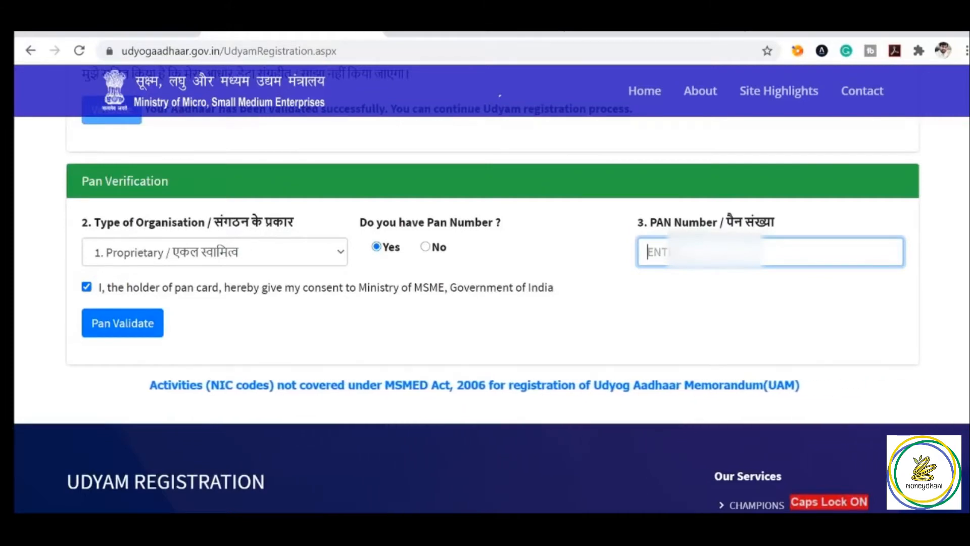
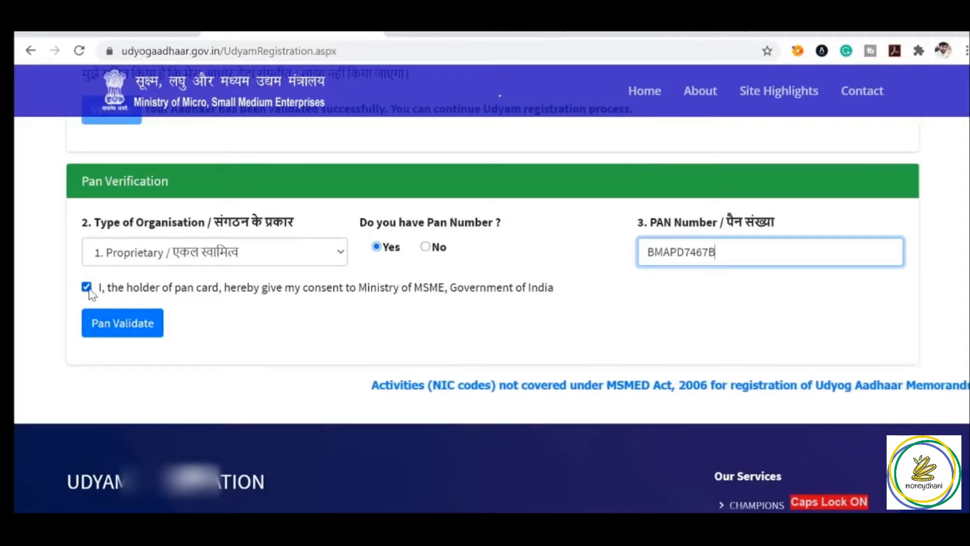
left_click(121, 326)
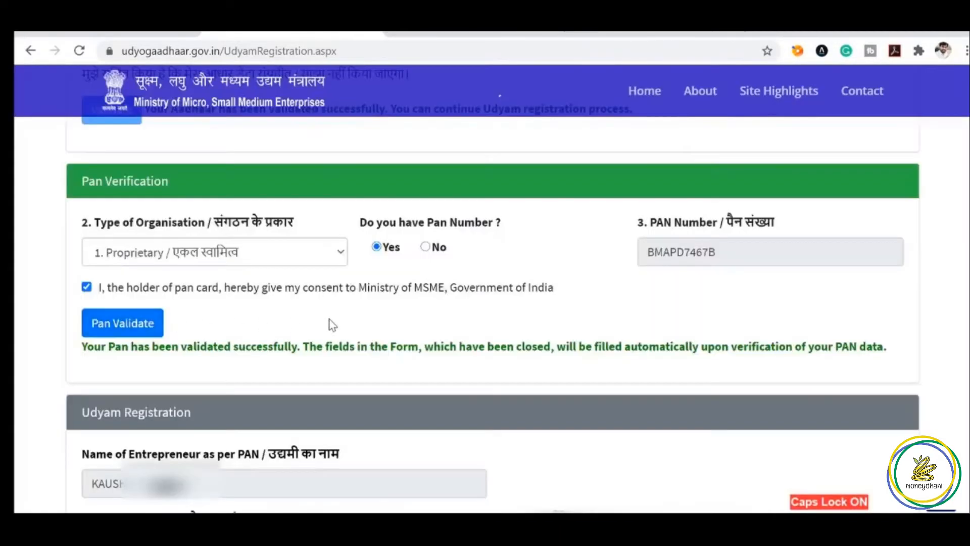
left_click_drag(82, 347, 847, 362)
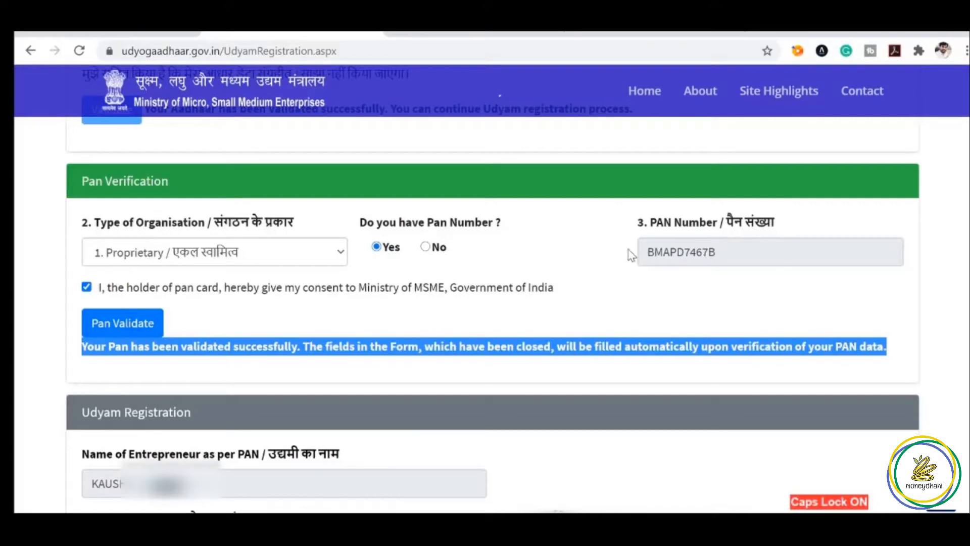
Enter the entrepreneur's mobile number, move to the e-mail field, and review the personal details.
scroll(425, 306, "down", 3)
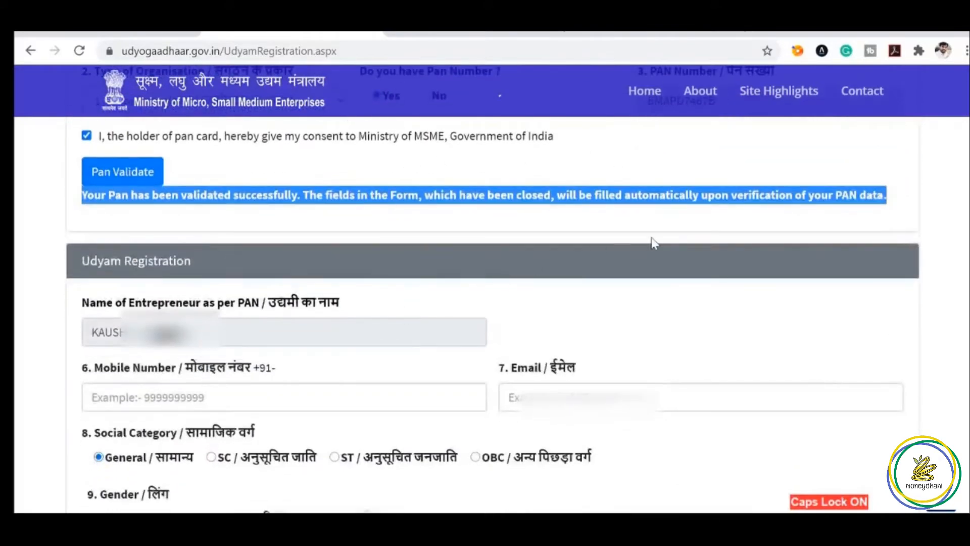
scroll(654, 244, "up", 2)
scroll(654, 244, "down", 2)
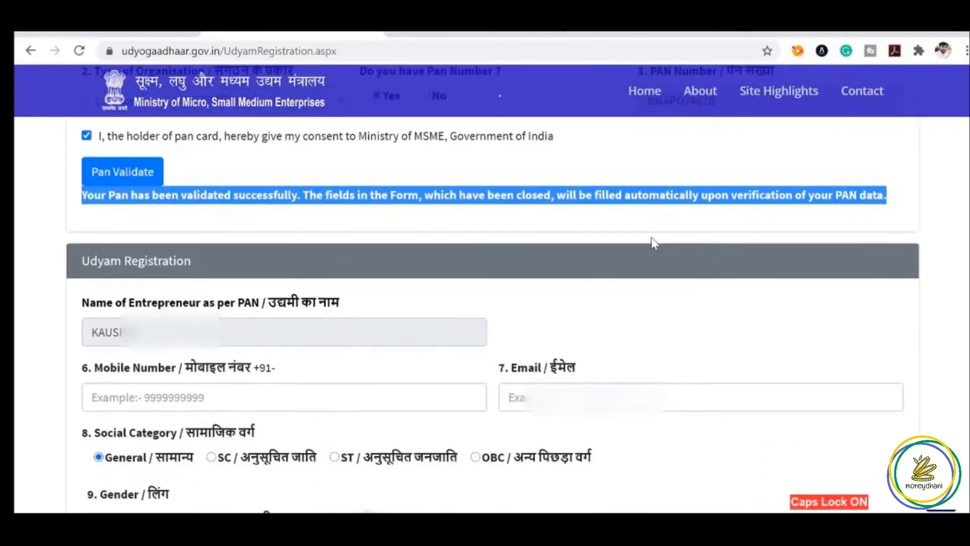
scroll(651, 237, "down", 2)
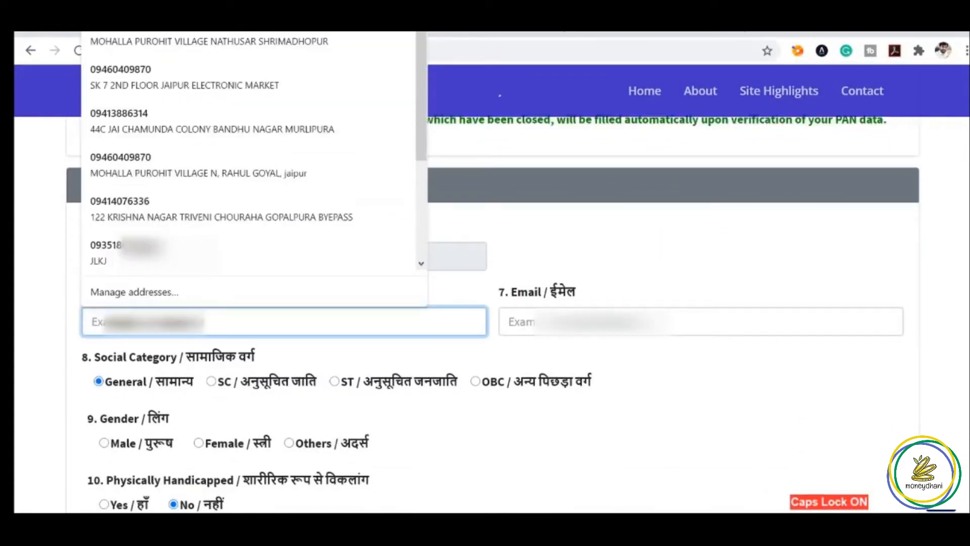
type("946")
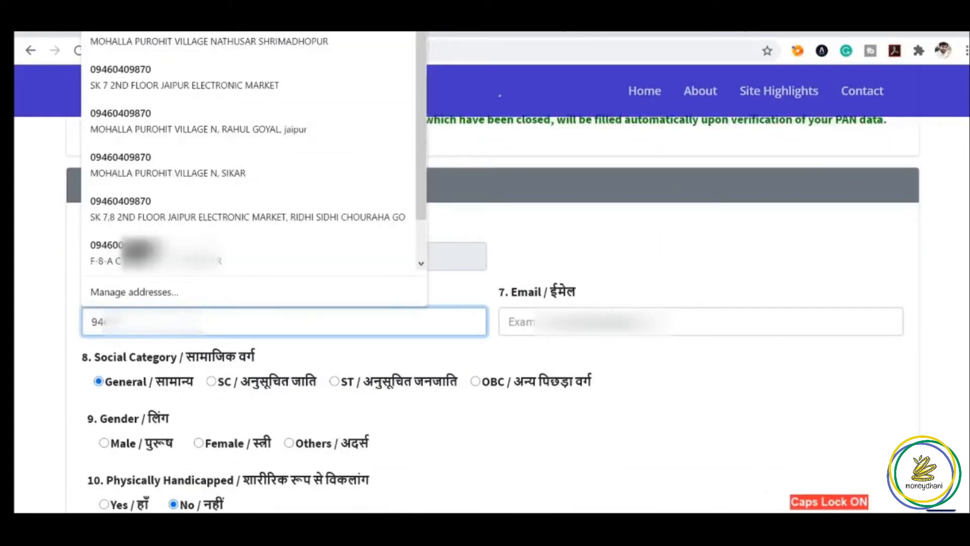
key("Tab")
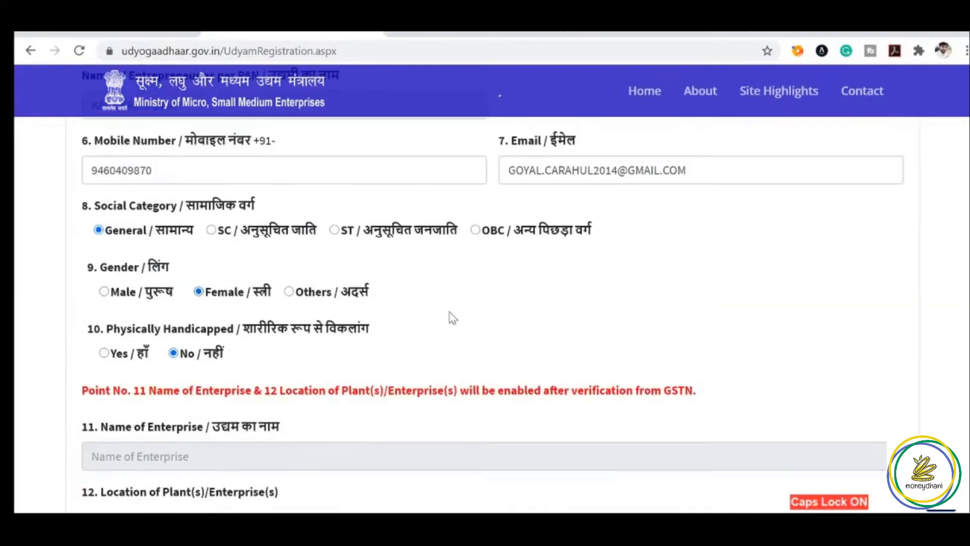
scroll(450, 319, "down", 3)
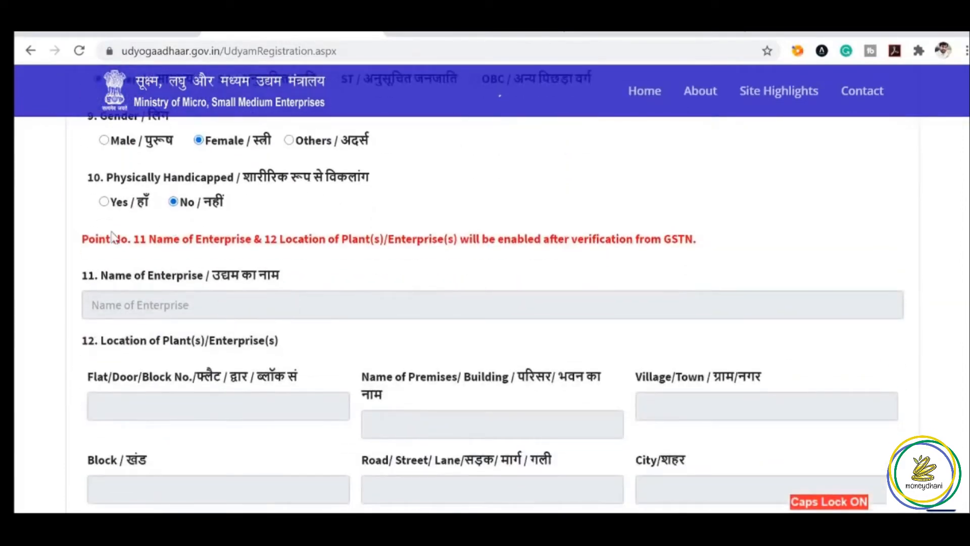
scroll(182, 210, "down", 2)
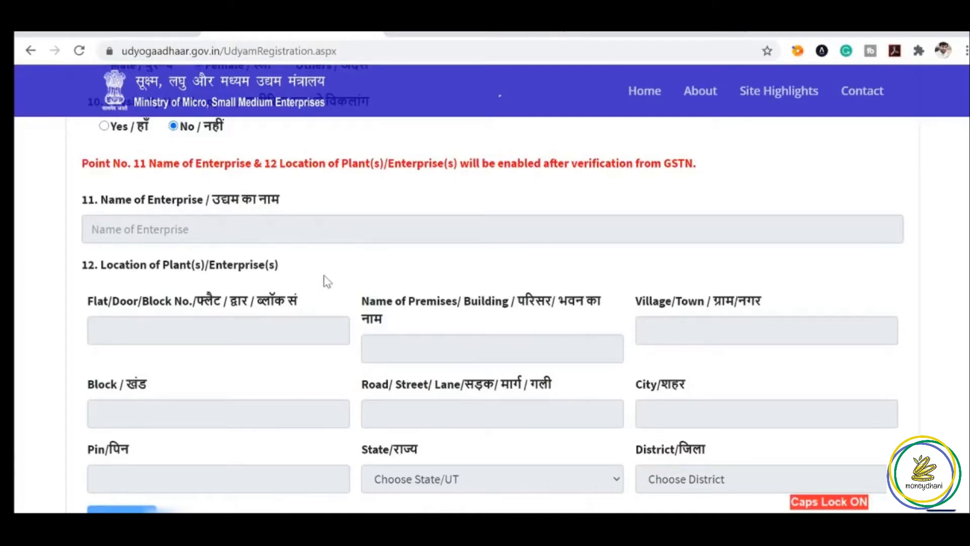
scroll(324, 281, "down", 3)
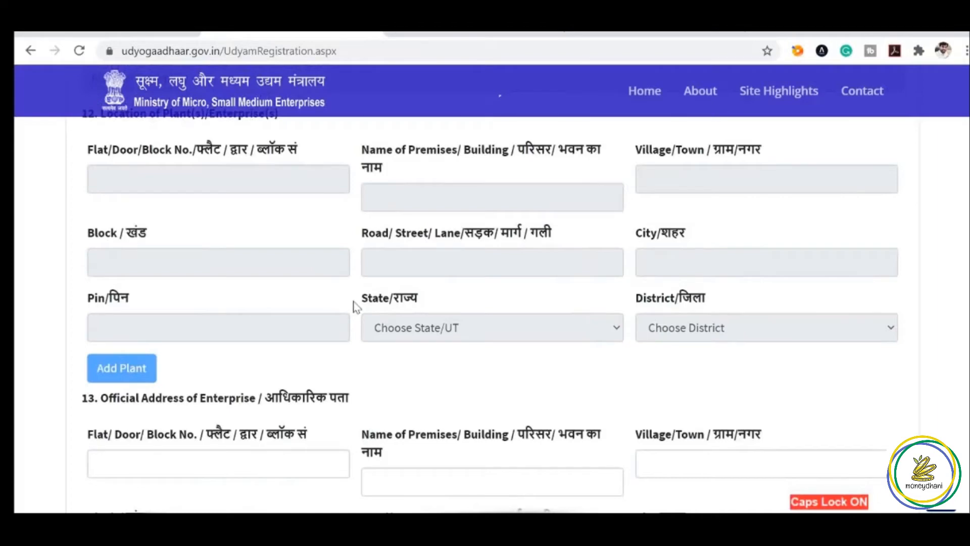
scroll(356, 305, "down", 3)
scroll(356, 306, "up", 7)
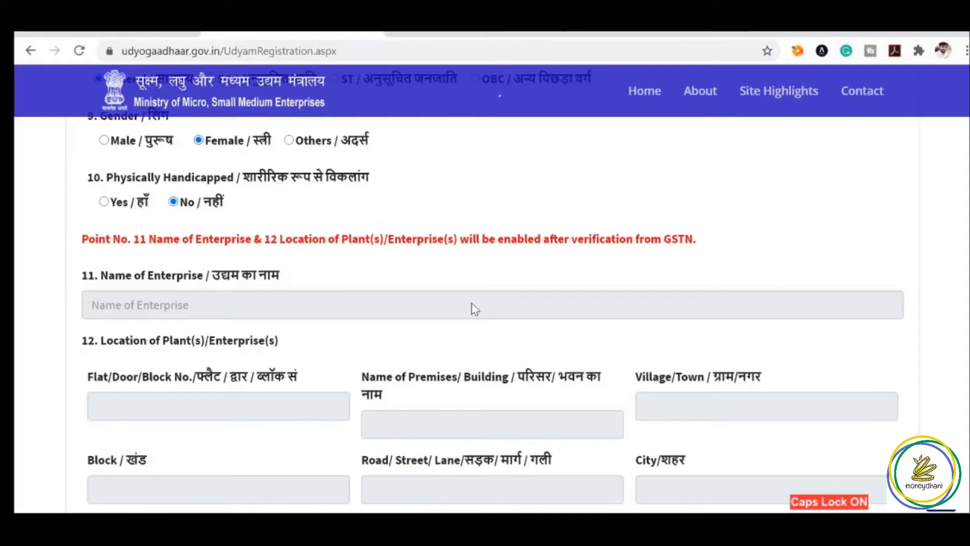
scroll(475, 309, "down", 2)
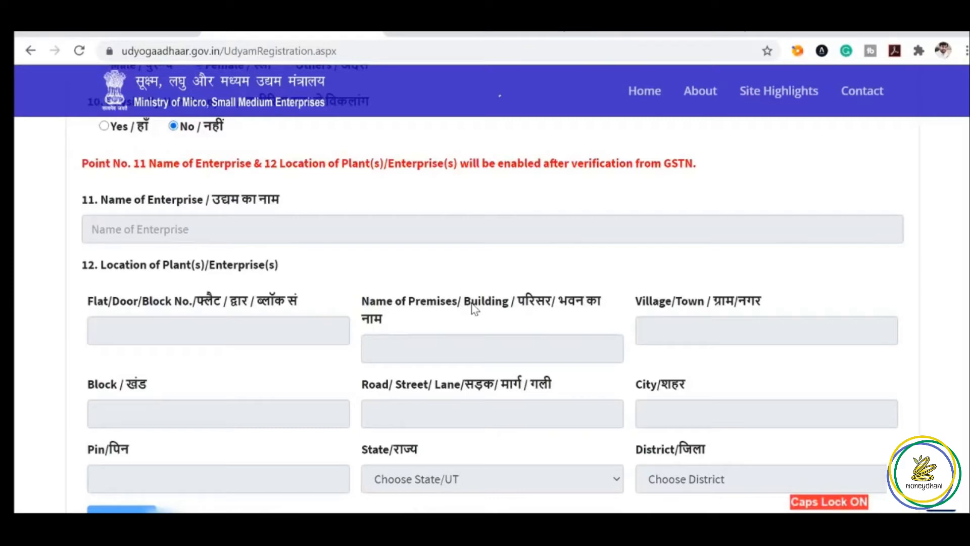
scroll(475, 309, "down", 6)
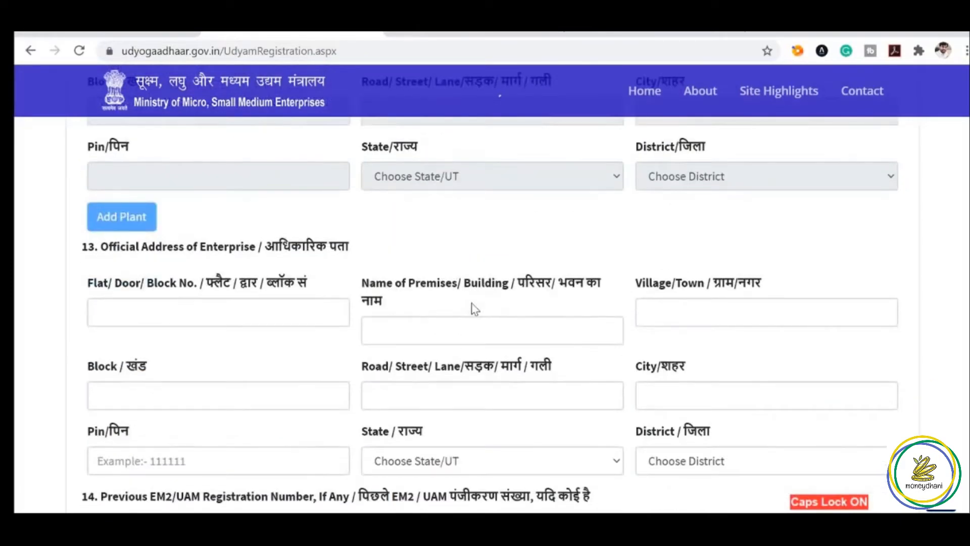
scroll(154, 182, "up", 4)
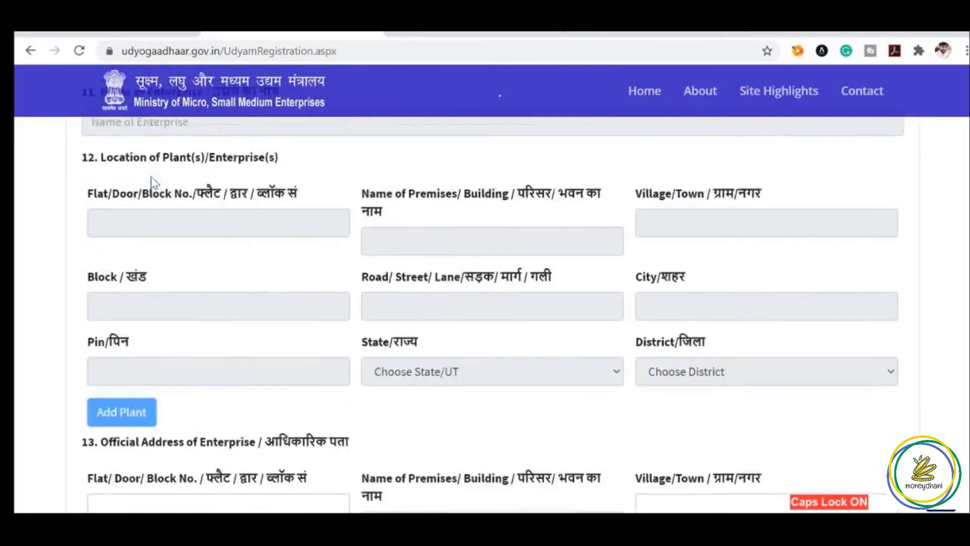
scroll(108, 256, "up", 2)
scroll(108, 278, "down", 7)
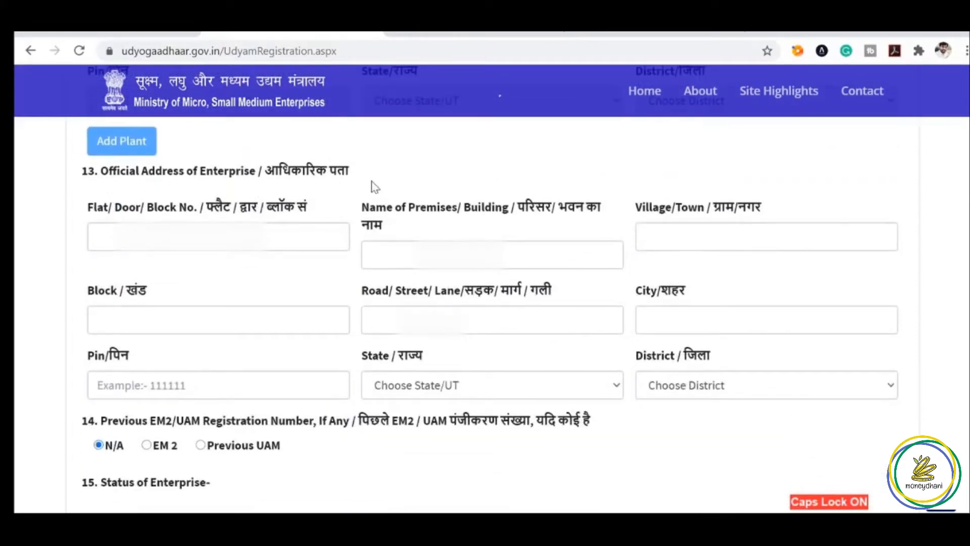
Fill in the enterprise's flat number, premises, village/town, road, city and PIN.
left_click(172, 236)
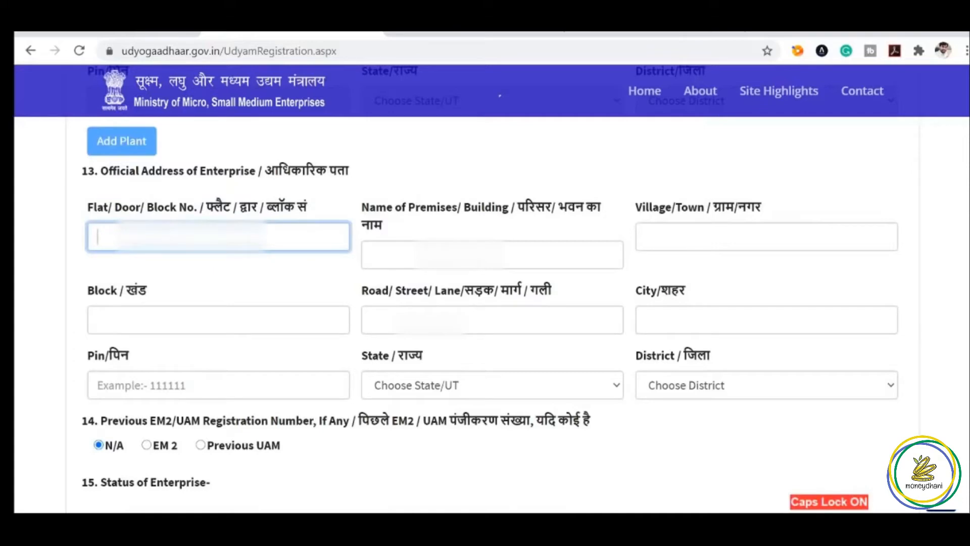
key("Tab")
type("BIG BEEN")
key("BackSpace")
key("BackSpace")
type("NN...")
key("BackSpace")
key("BackSpace")
key("BackSpace")
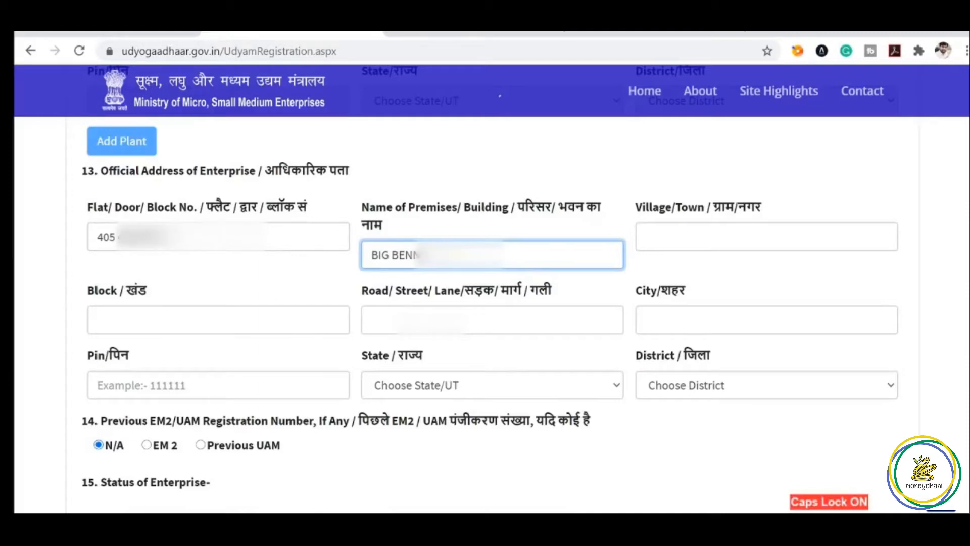
key("Tab")
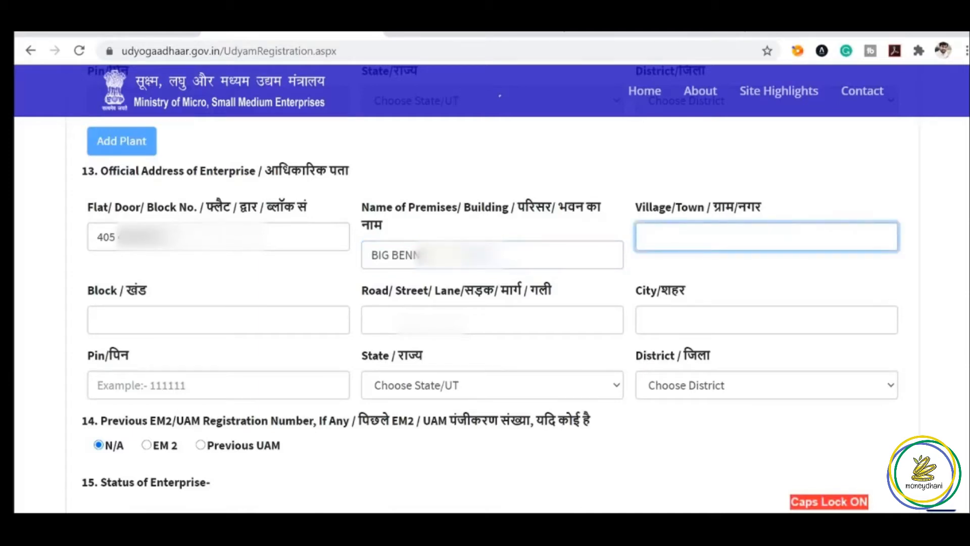
key("Tab")
key("Tab")
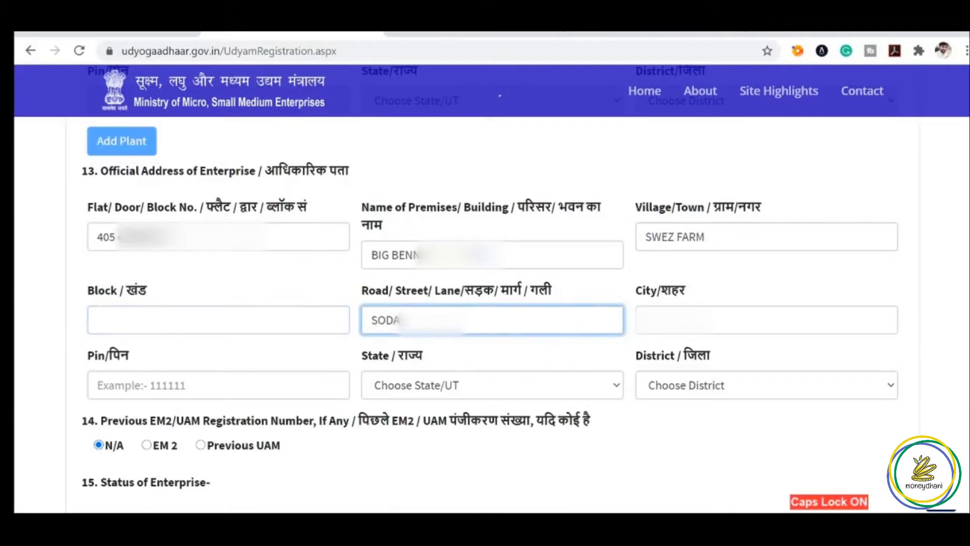
key("Tab")
type("JAIPUR")
key("Tab")
type("302019")
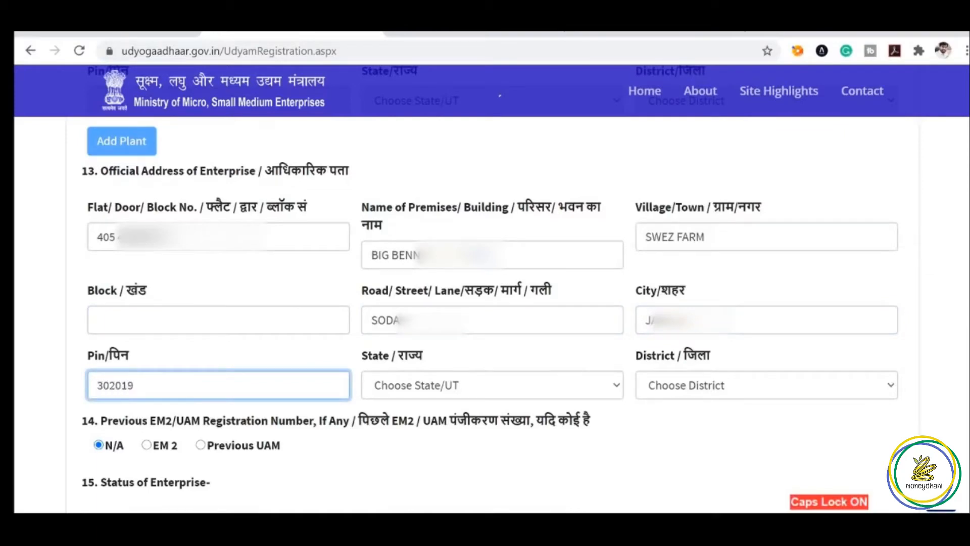
Choose RAJASTHAN as the state and JAIPUR as the district.
left_click(386, 388)
scroll(425, 236, "down", 10)
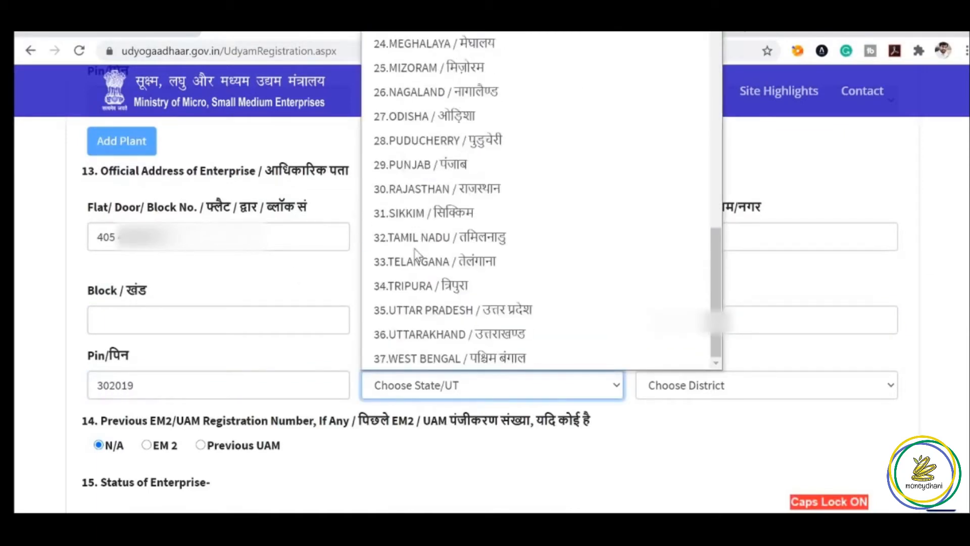
left_click(423, 189)
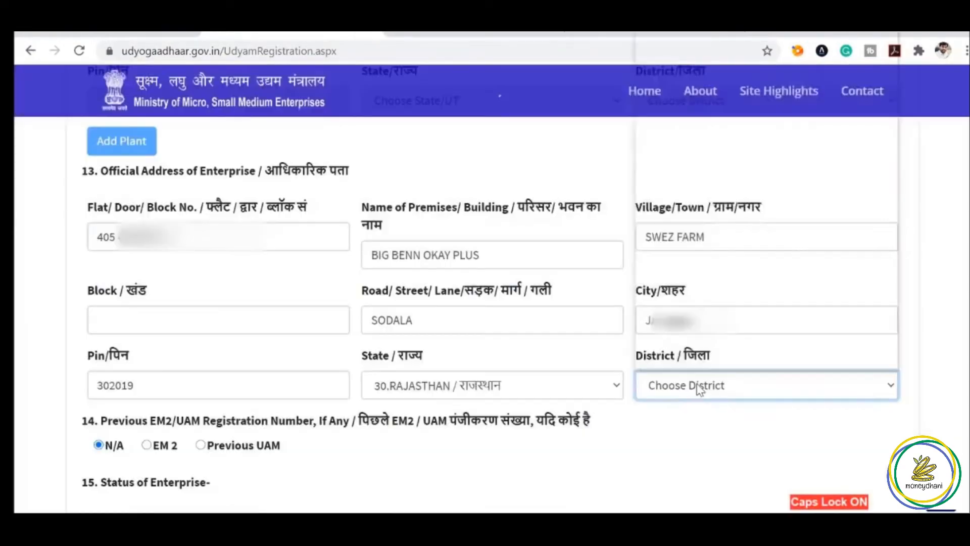
left_click(697, 387)
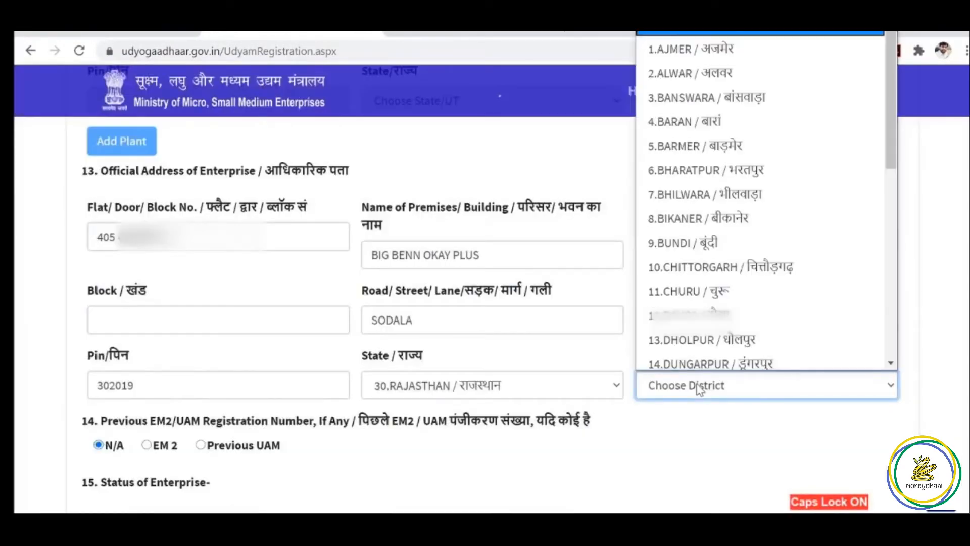
scroll(700, 228, "down", 8)
scroll(700, 283, "up", 3)
left_click(697, 247)
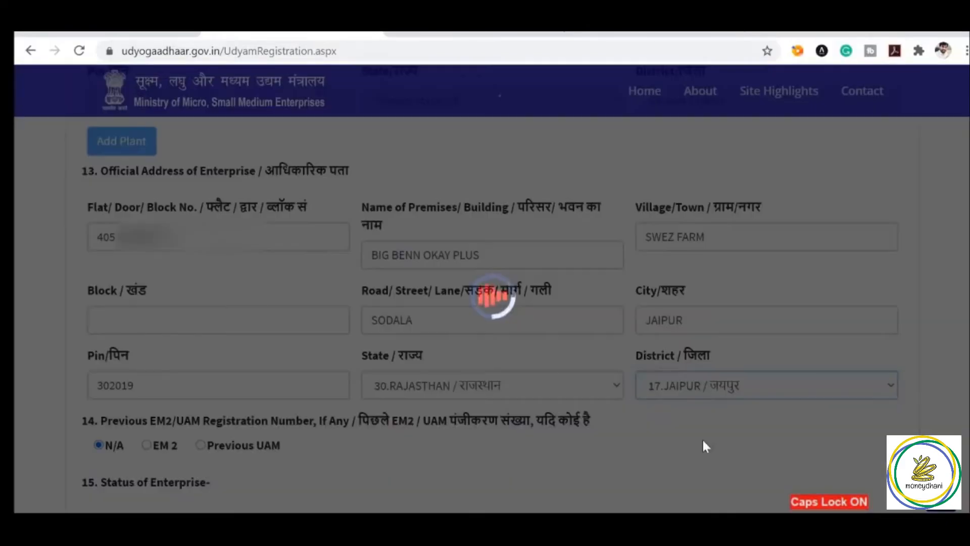
scroll(657, 424, "down", 3)
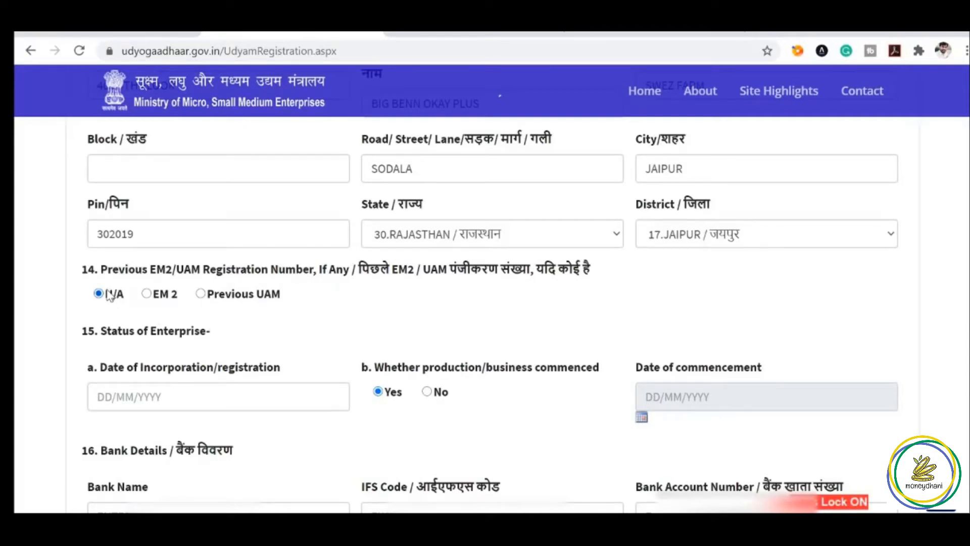
scroll(108, 295, "down", 1)
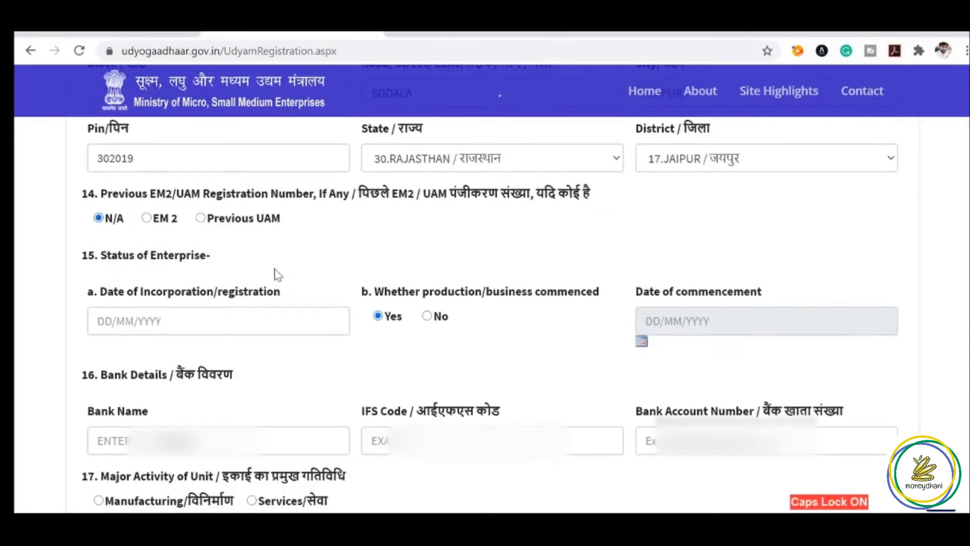
scroll(275, 275, "down", 1)
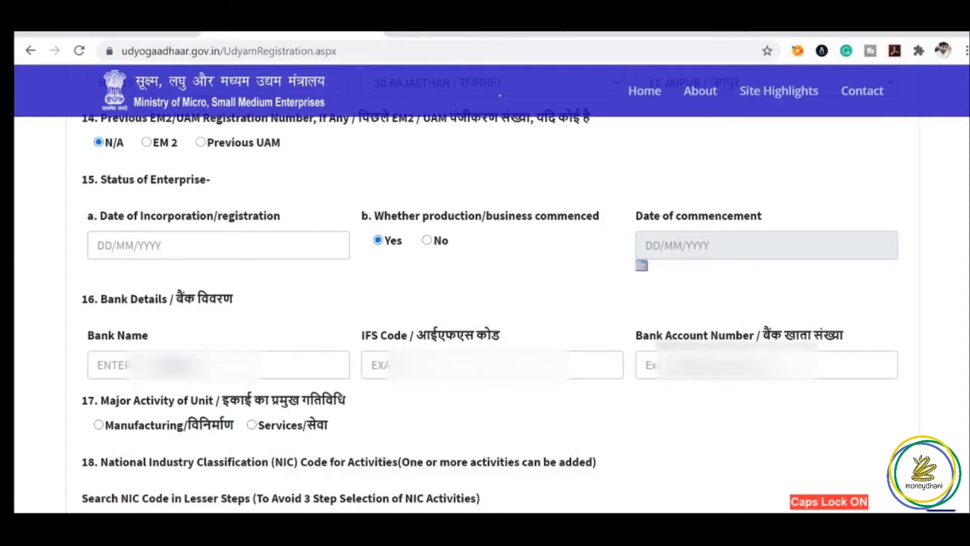
Pick 1 December 2018 (01/12/2018) as the date of incorporation in the calendar.
left_click(167, 245)
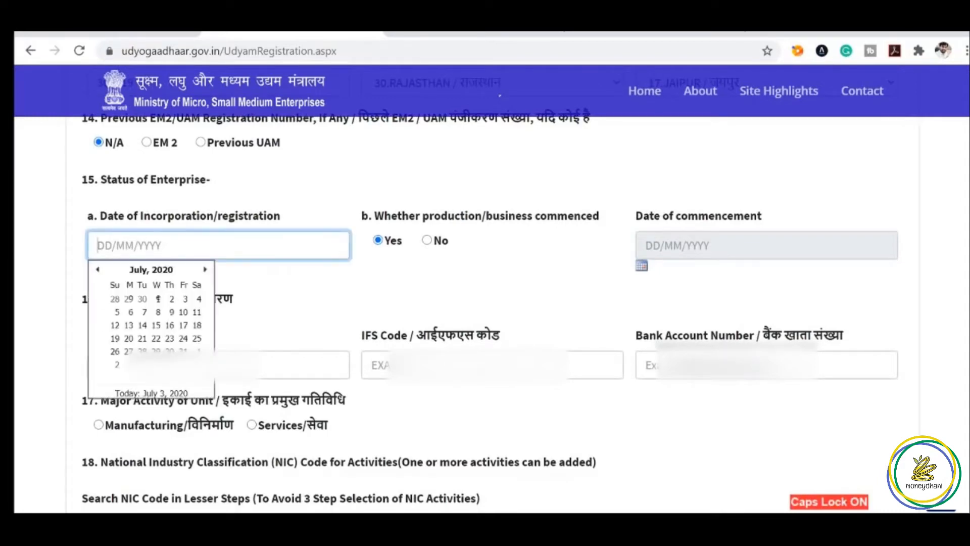
left_click(156, 272)
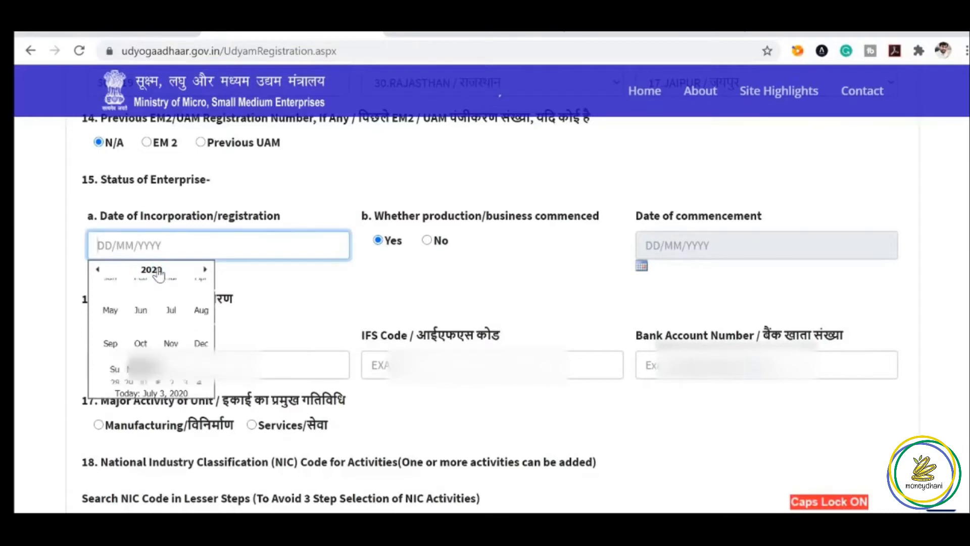
left_click(98, 269)
left_click(98, 269)
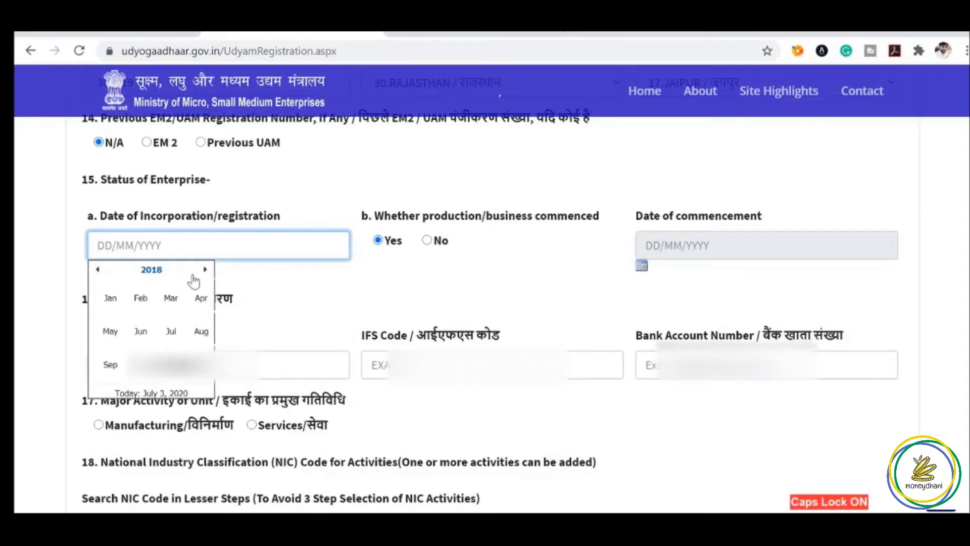
left_click(201, 364)
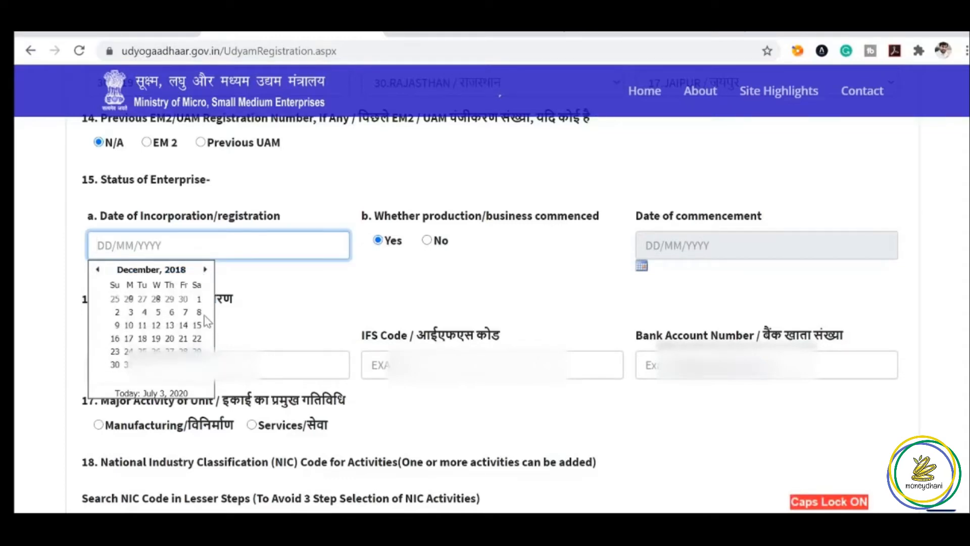
left_click(199, 300)
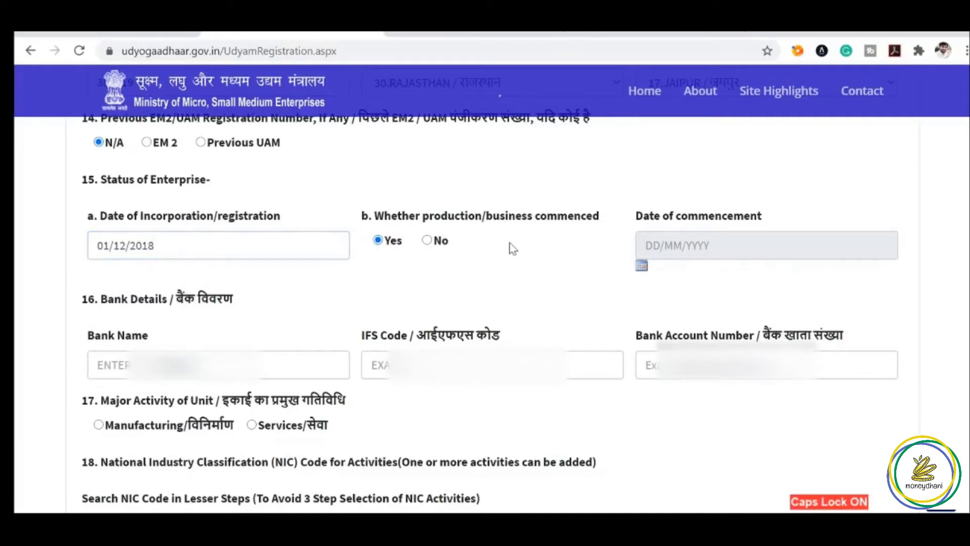
left_click(202, 246)
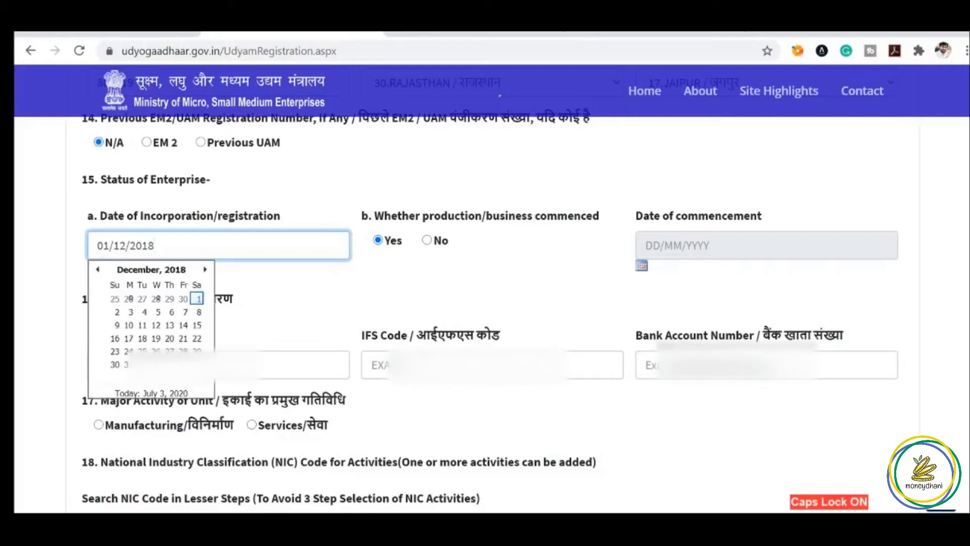
key("Tab")
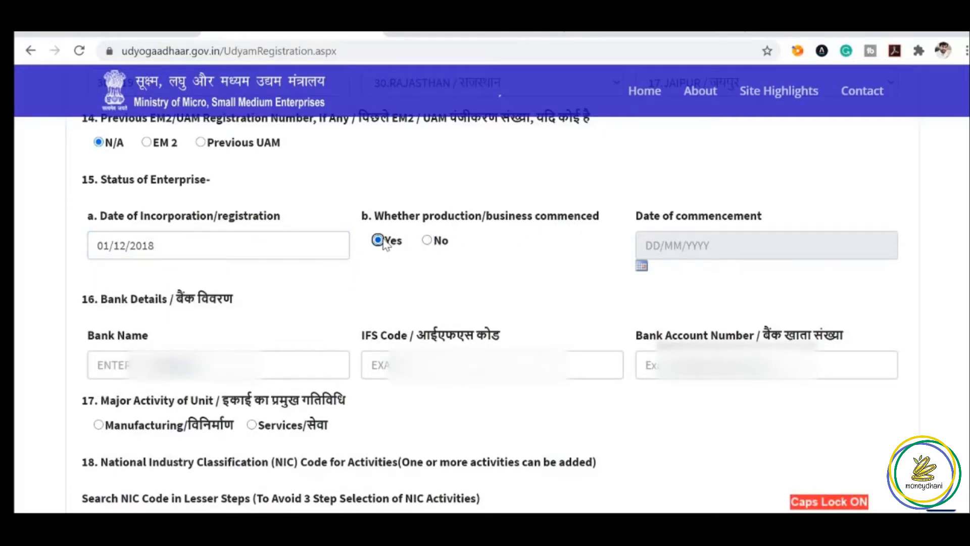
Enter bank name AU SMALL FINANCE BANK, IFS code AUBL0002179 and the bank account number.
scroll(387, 244, "down", 1)
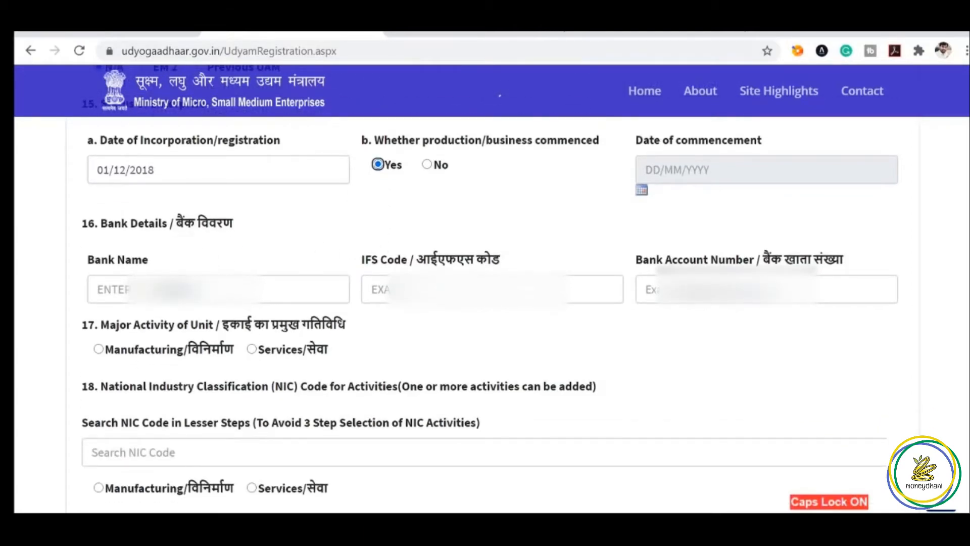
key("Tab")
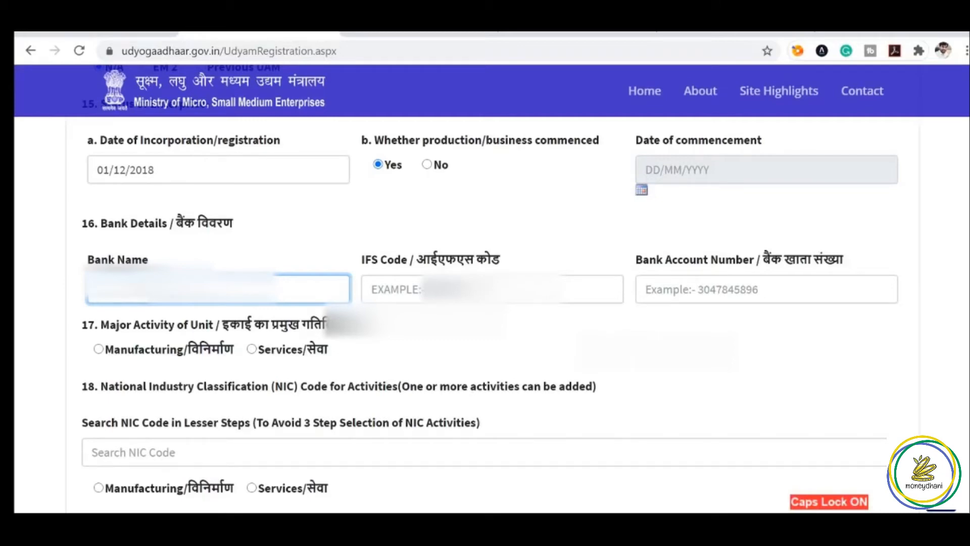
type("S")
type(" FINANCE BANK")
key("Tab")
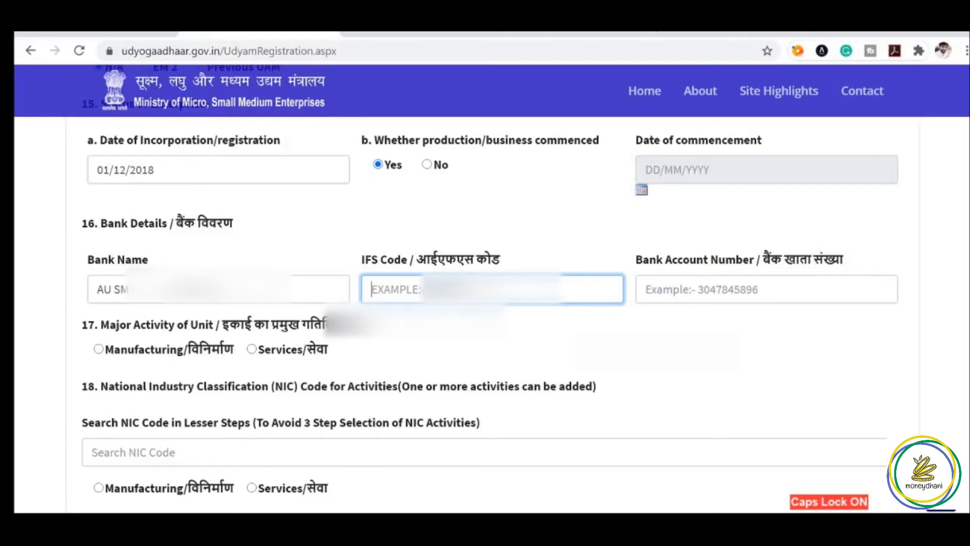
type("AUB")
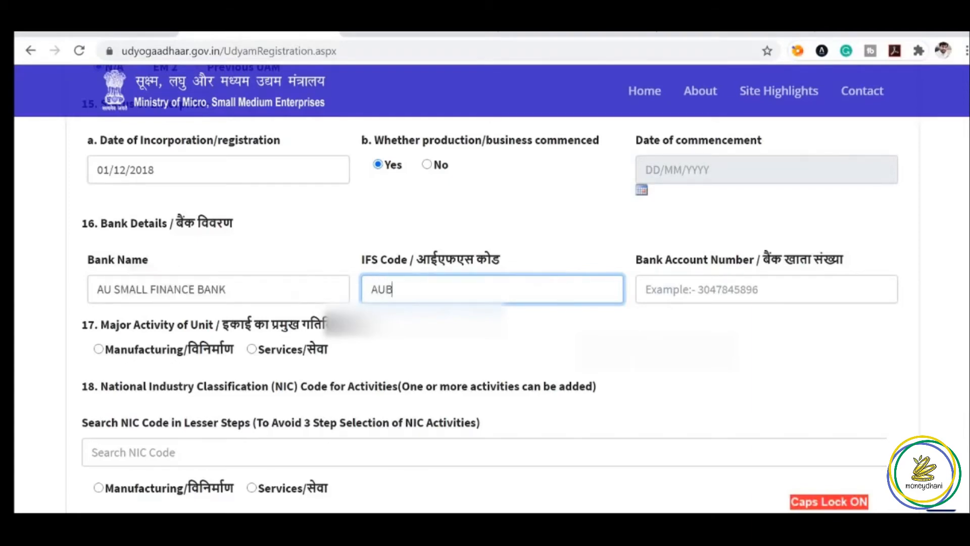
type("L0002179")
left_click(646, 289)
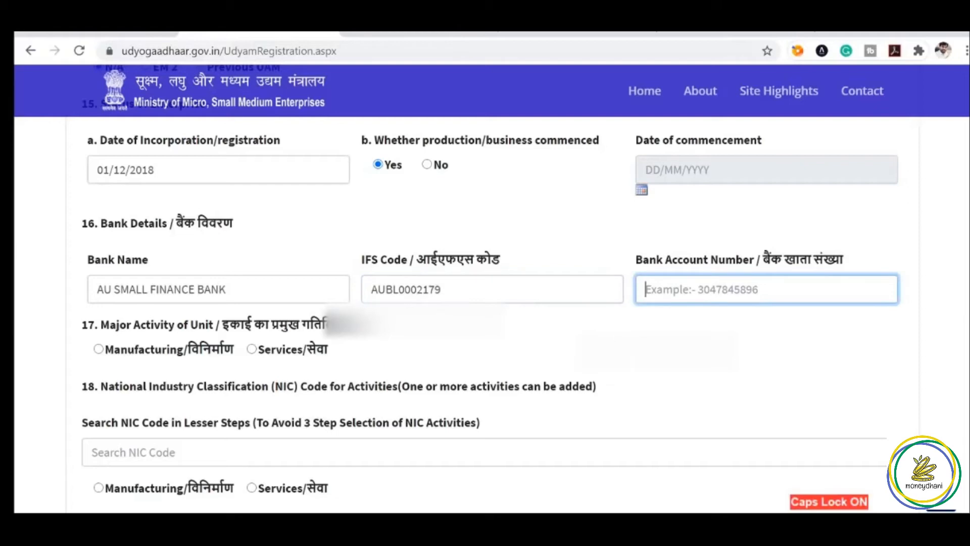
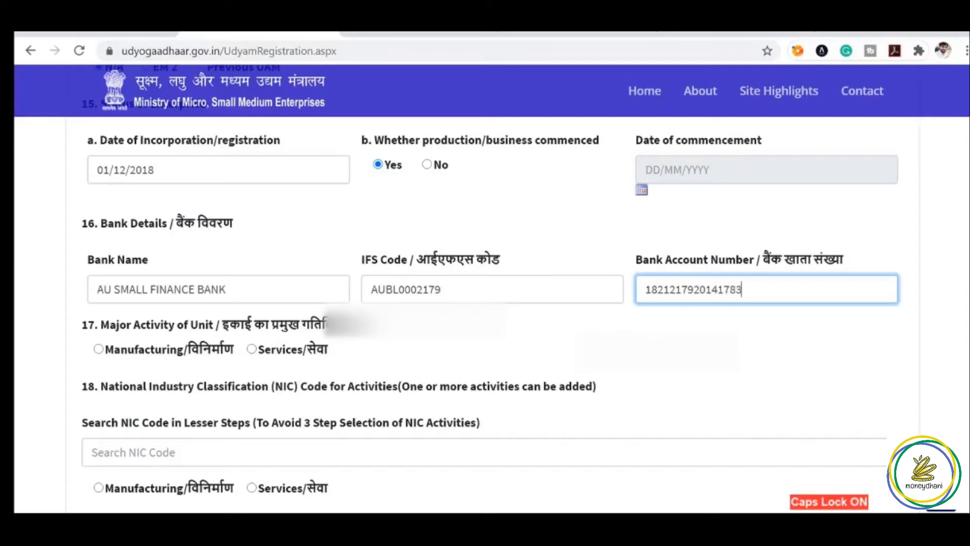
scroll(212, 262, "down", 2)
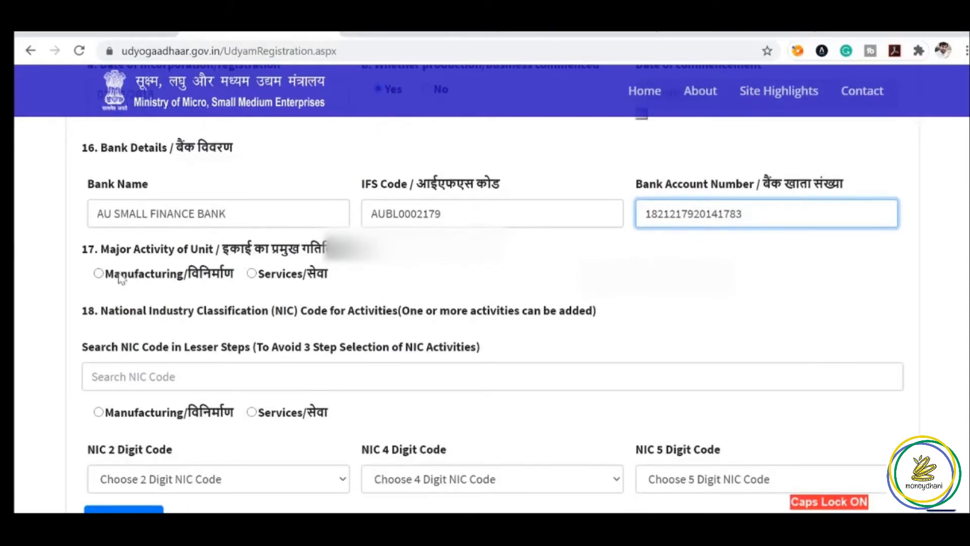
Set major activity to Services and search 'ACCOU' to pick NIC code 6920-Accounting, bookkeeping and auditing.
left_click(253, 274)
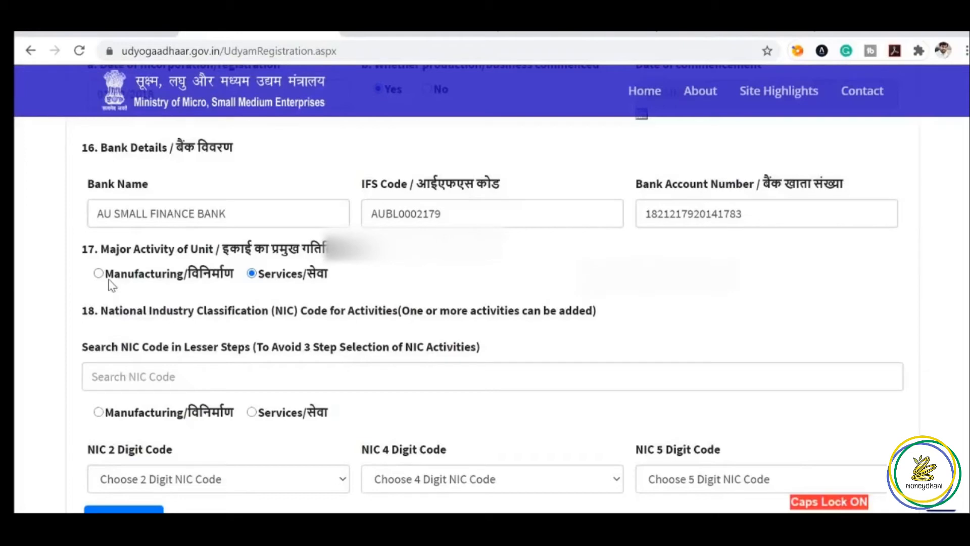
scroll(112, 285, "down", 3)
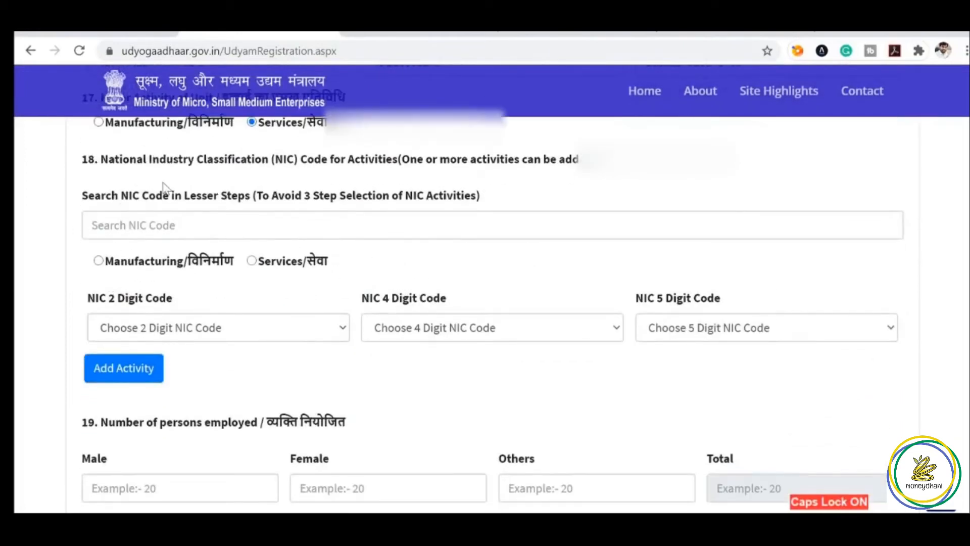
left_click(133, 226)
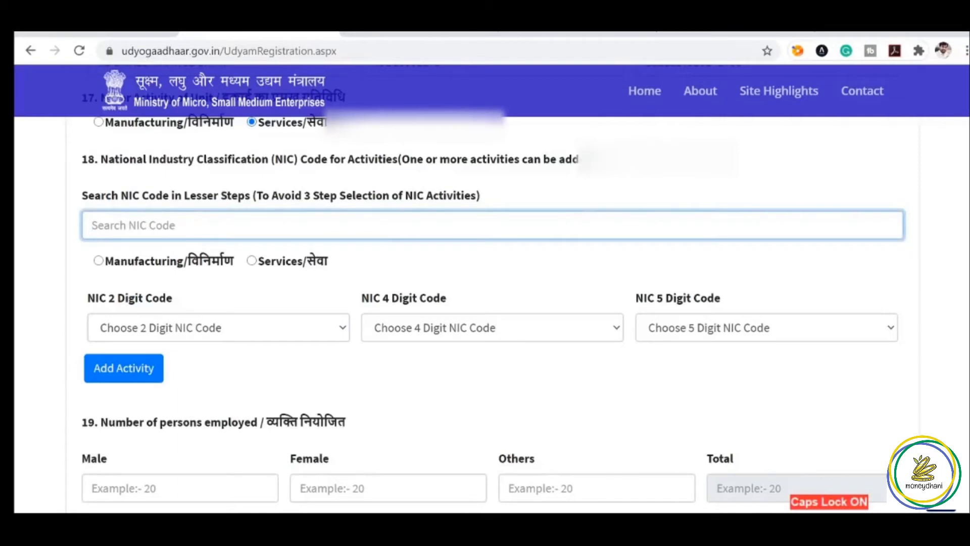
type("74")
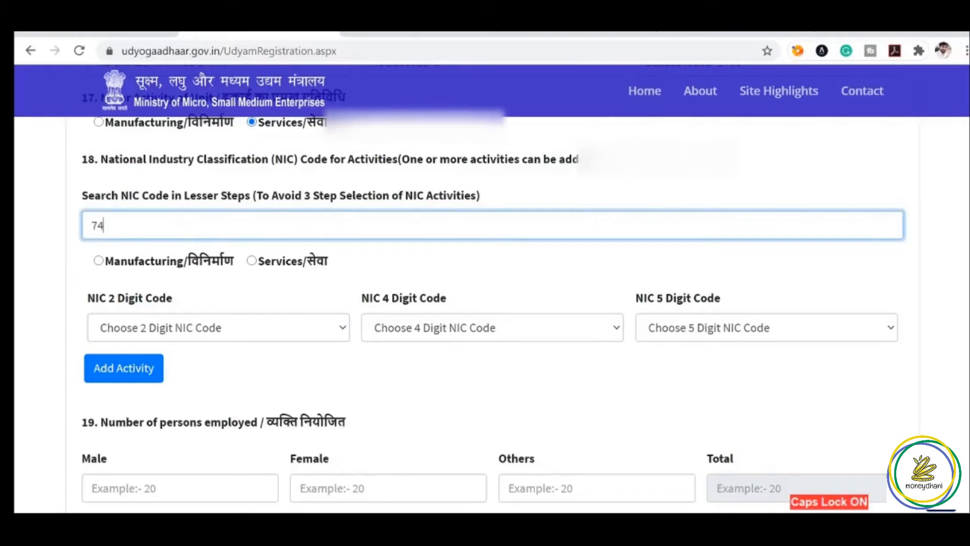
key("BackSpace")
key("BackSpace")
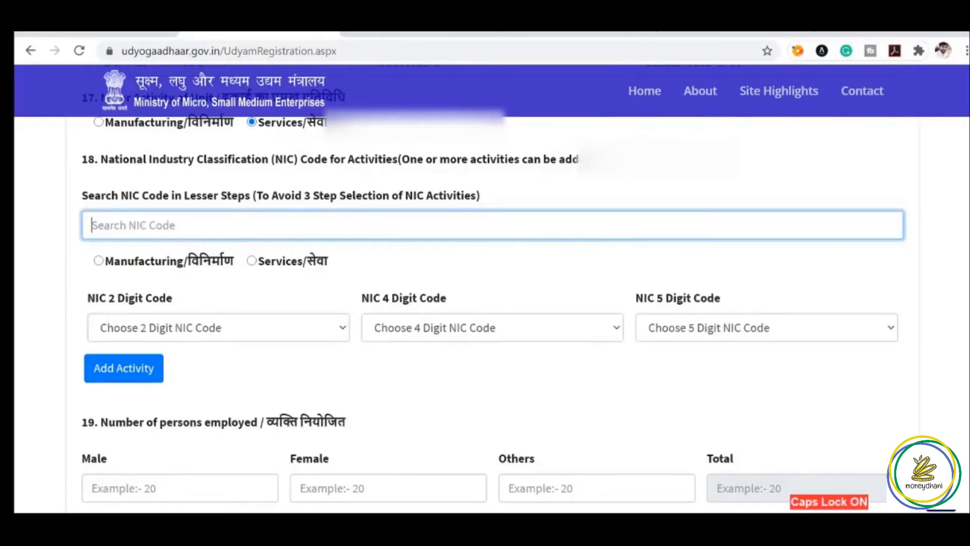
type("ACCOU")
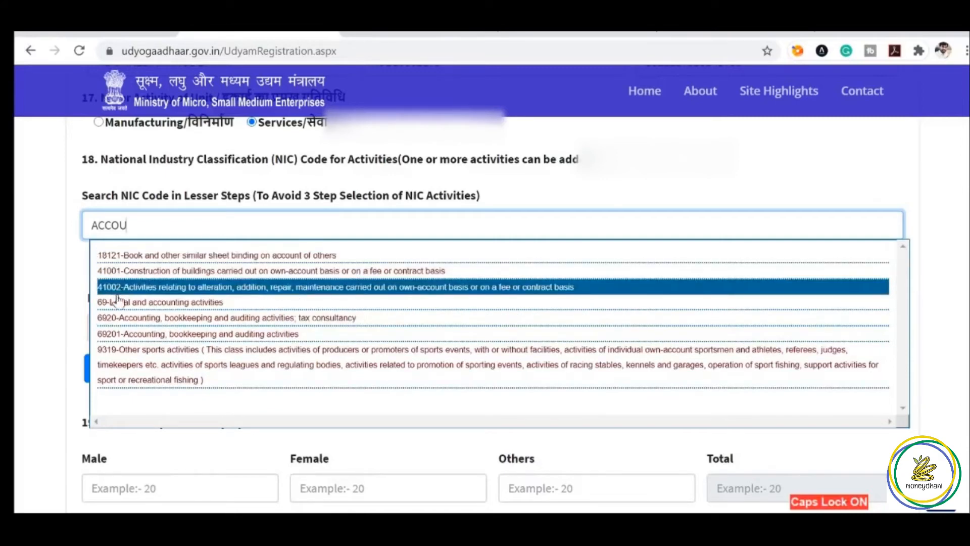
left_click(228, 319)
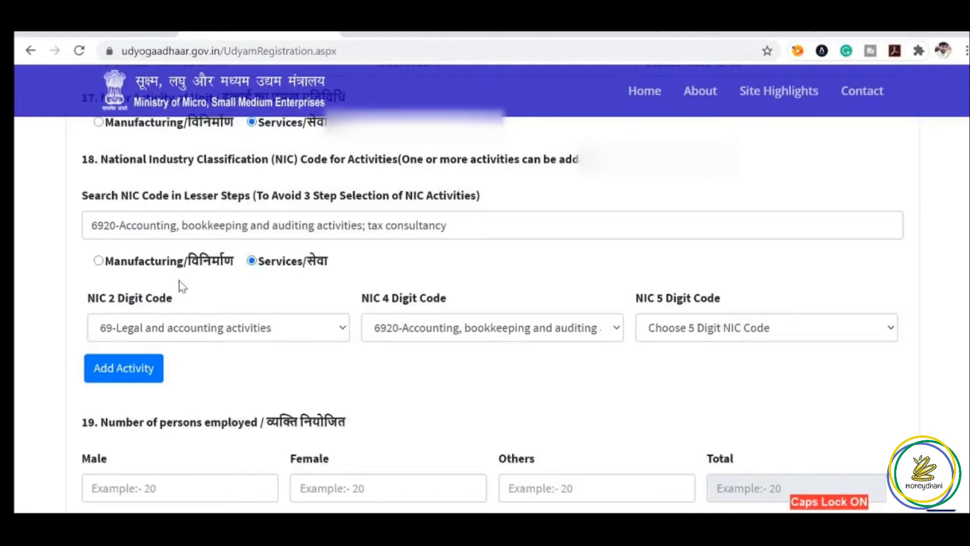
Choose 6920 and 69201-Accounting, bookkeeping and auditing activities, then add it as activity row 1.
scroll(383, 354, "down", 2)
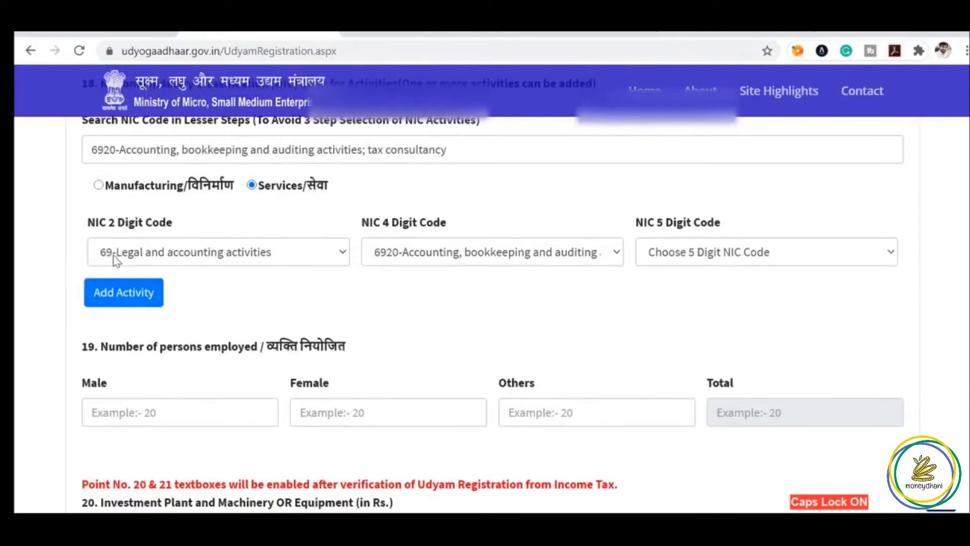
left_click(429, 260)
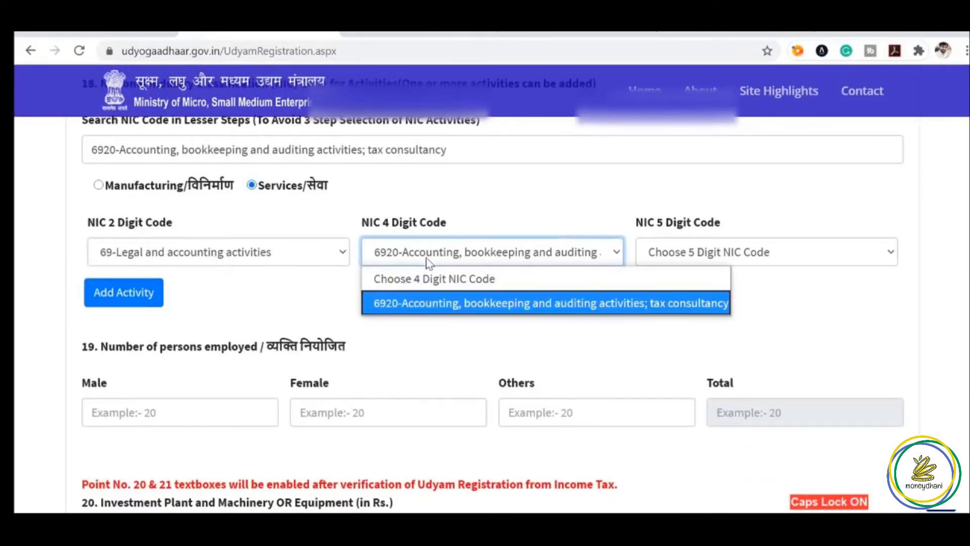
left_click(431, 304)
left_click(755, 258)
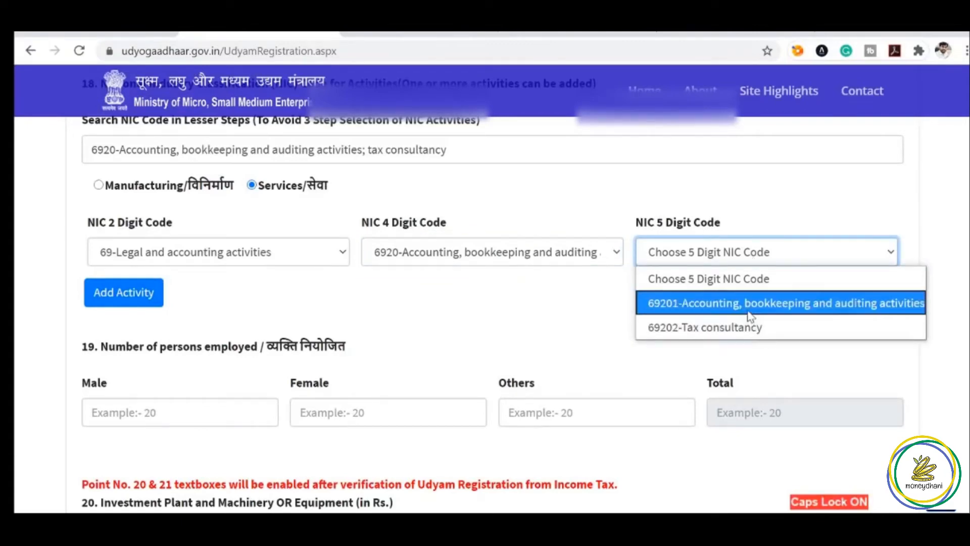
left_click(683, 306)
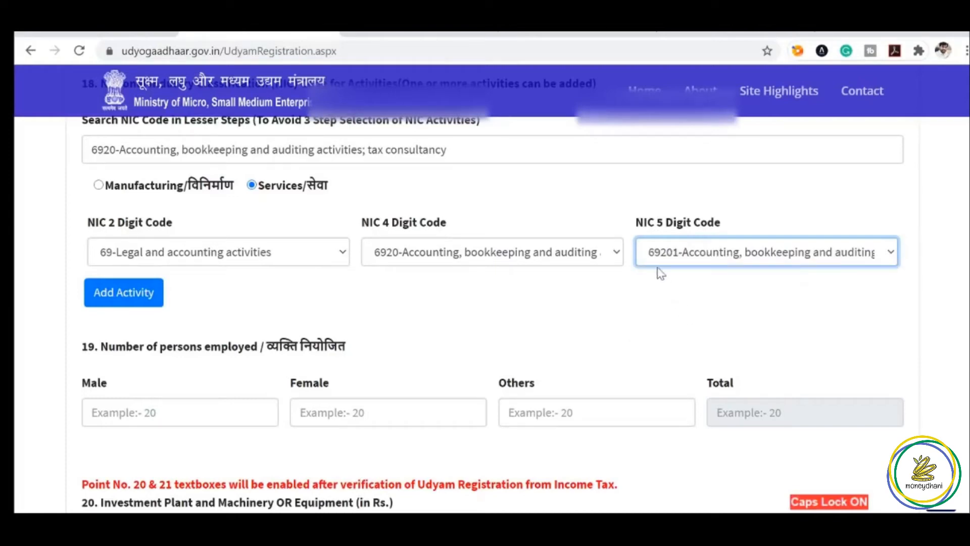
left_click(128, 295)
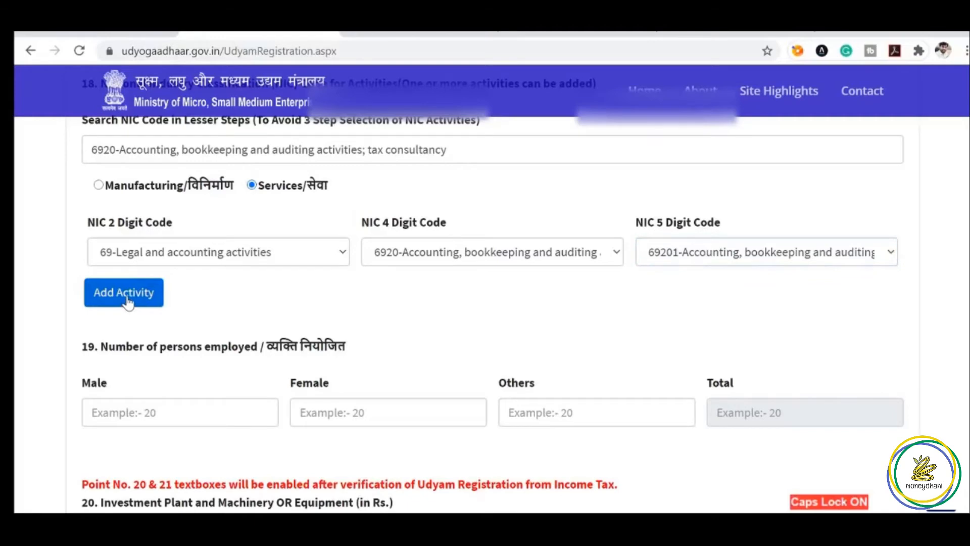
scroll(296, 304, "down", 2)
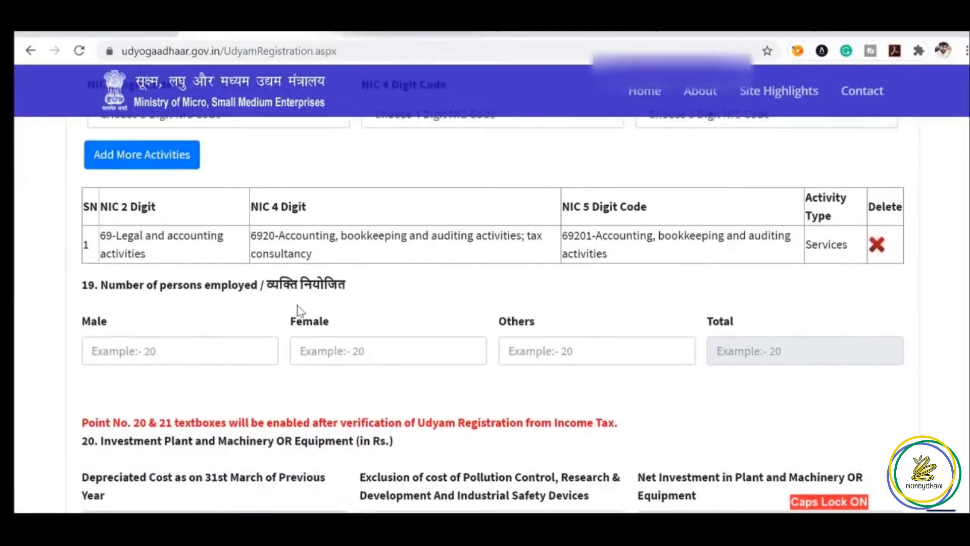
scroll(297, 304, "up", 1)
left_click(265, 183)
Select Services with codes 69, 6920 and 69202-Tax consultancy, and add it as row 2.
left_click(264, 183)
scroll(263, 187, "up", 1)
scroll(258, 252, "up", 1)
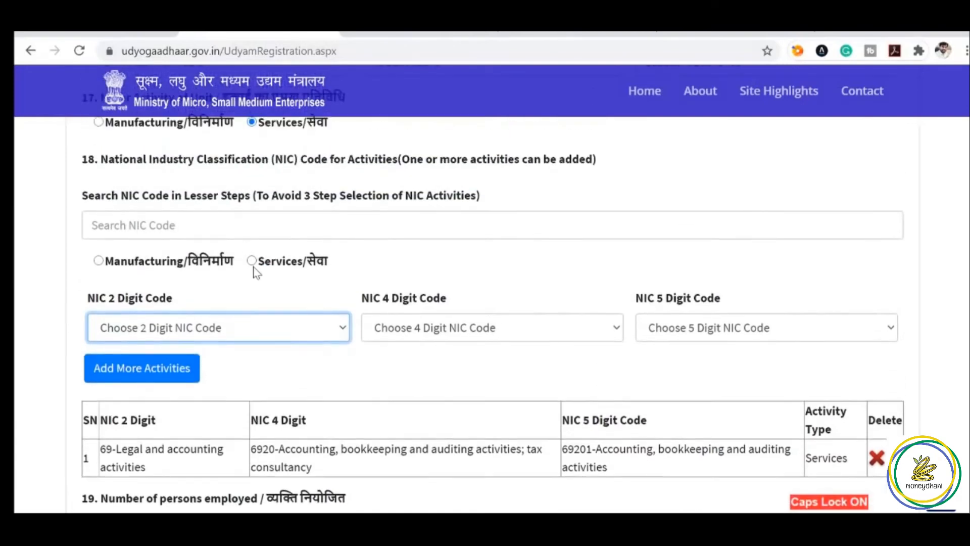
left_click(253, 261)
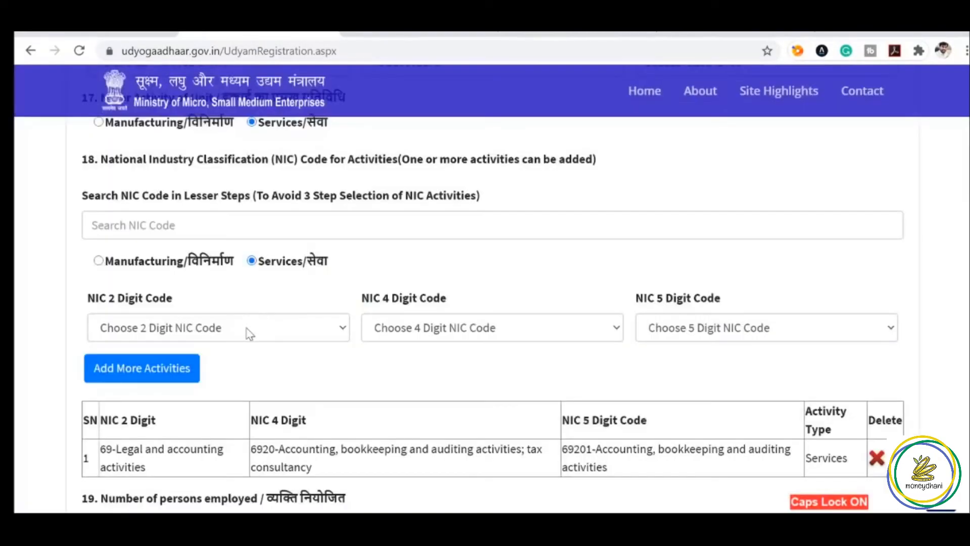
left_click(249, 333)
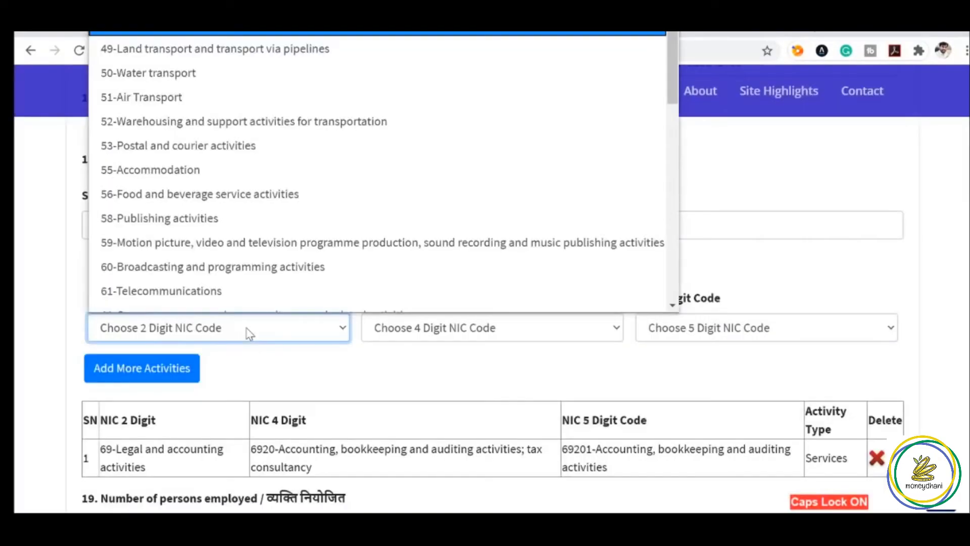
scroll(244, 286, "down", 6)
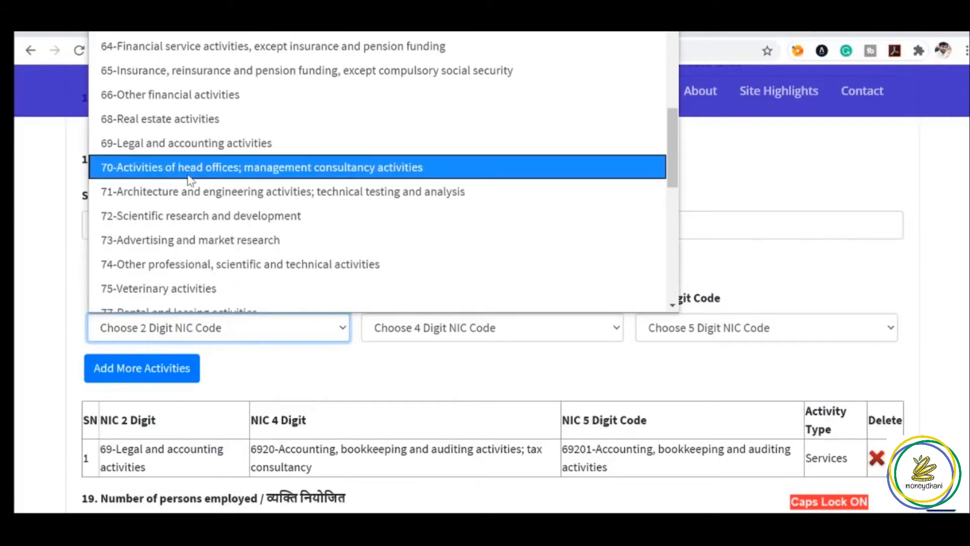
left_click(187, 145)
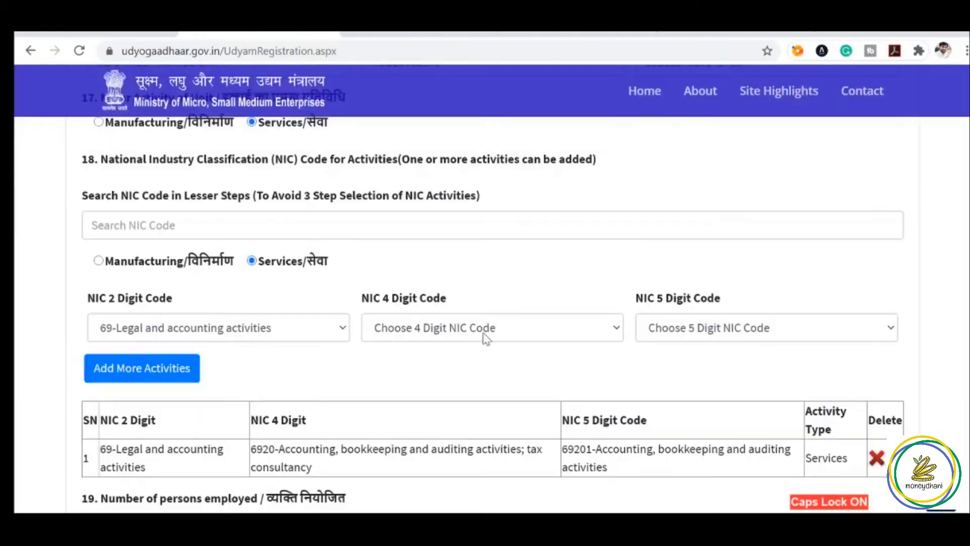
left_click(491, 333)
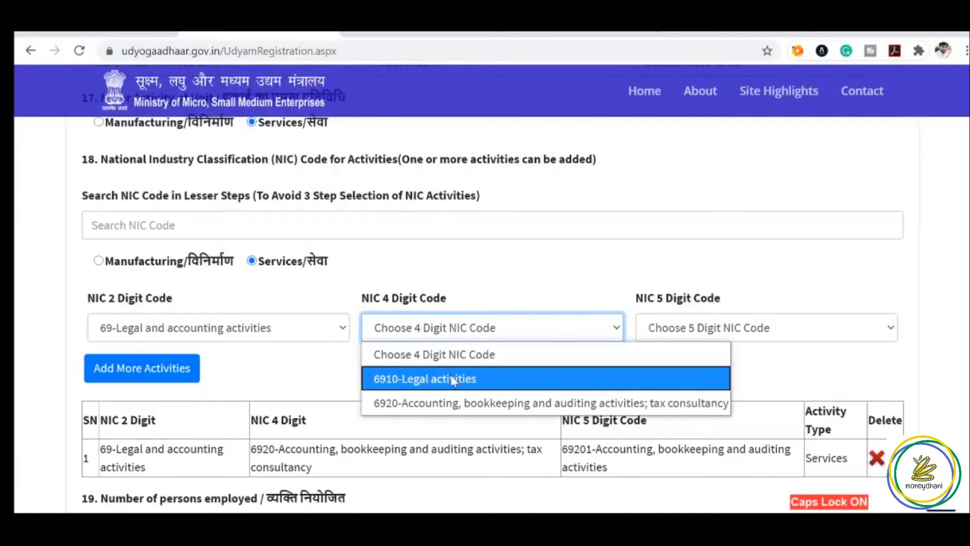
left_click(414, 404)
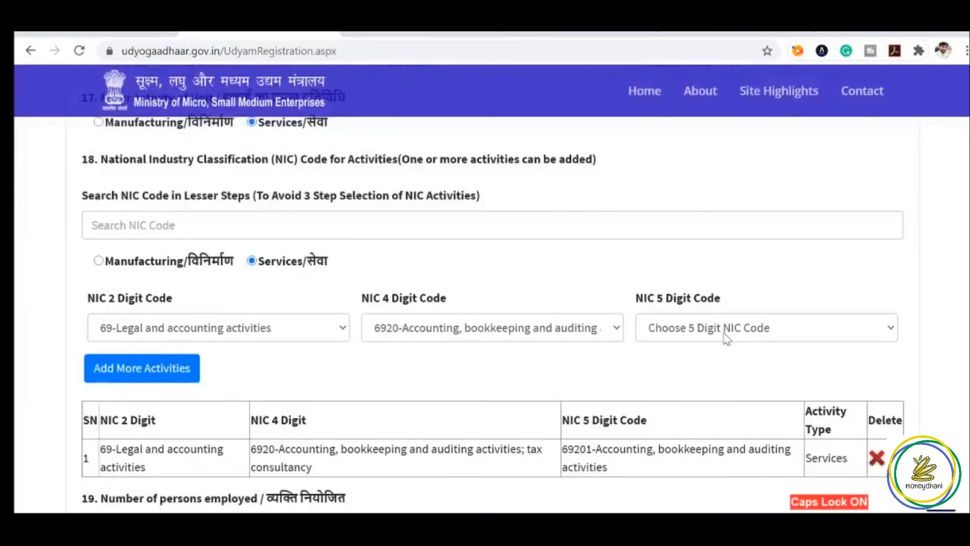
left_click(715, 330)
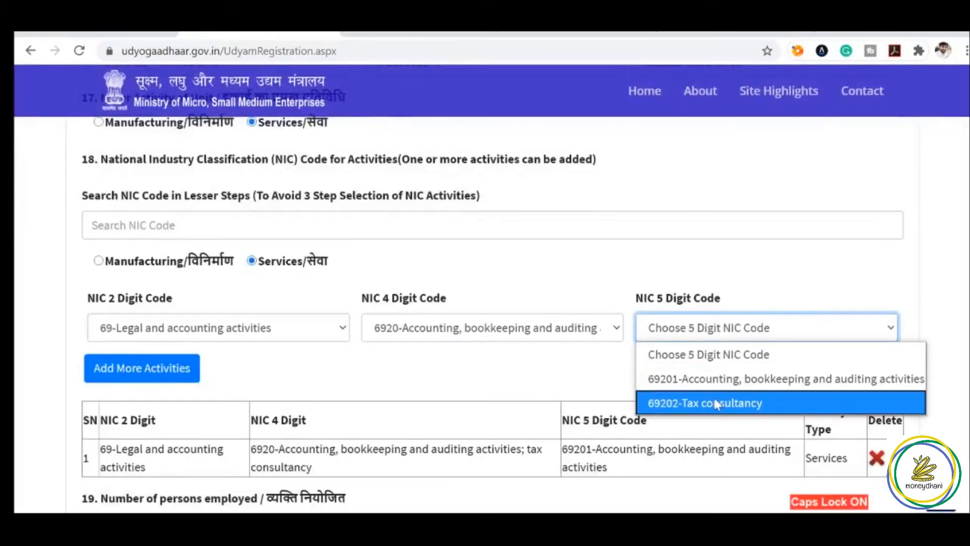
left_click(716, 404)
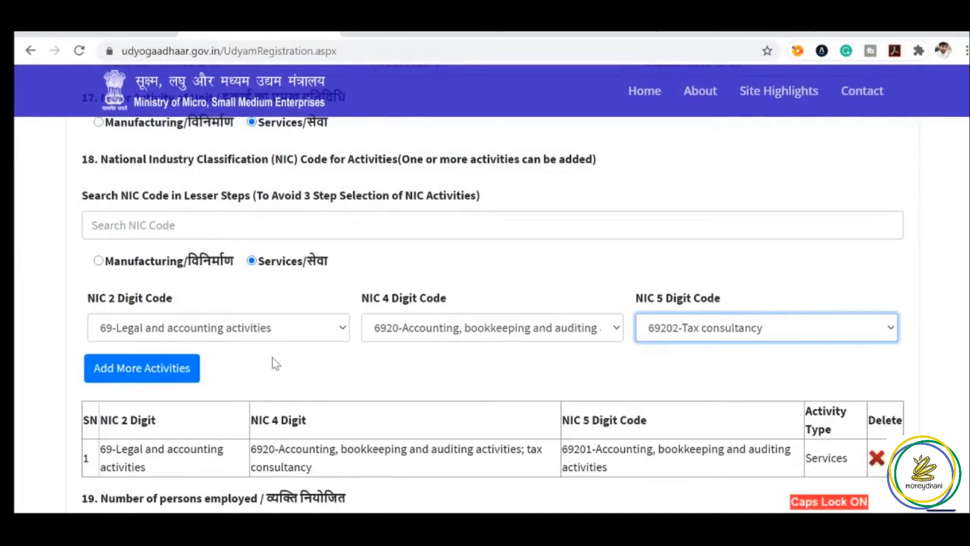
left_click(187, 370)
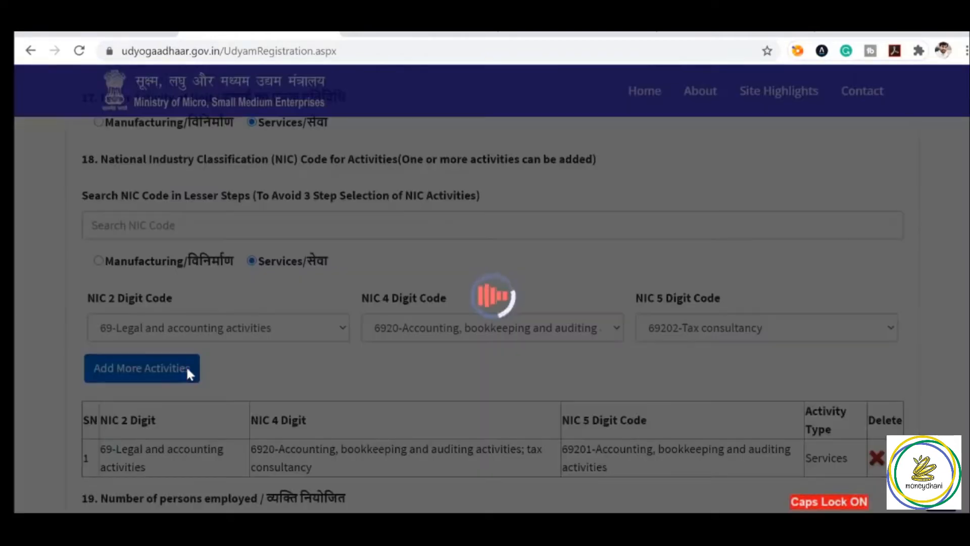
scroll(423, 370, "down", 3)
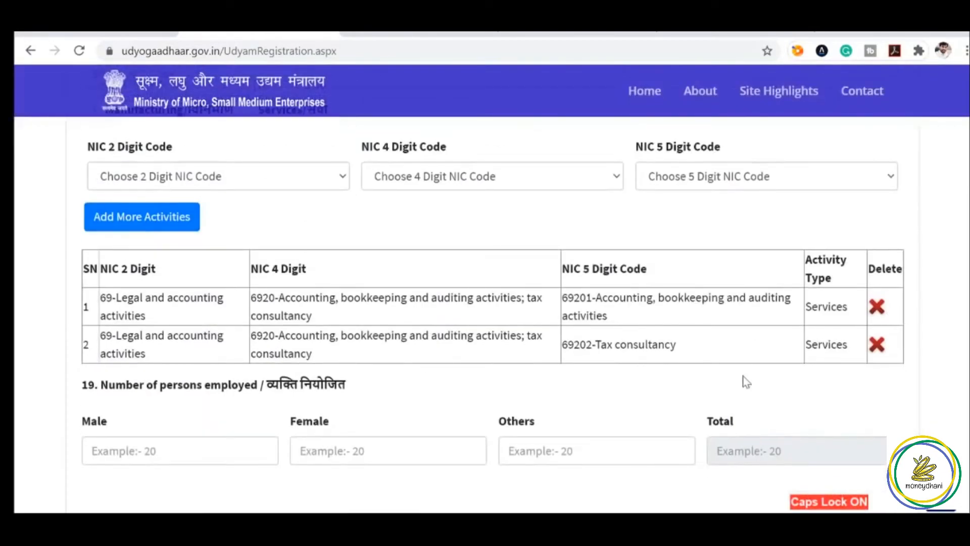
scroll(153, 405, "down", 1)
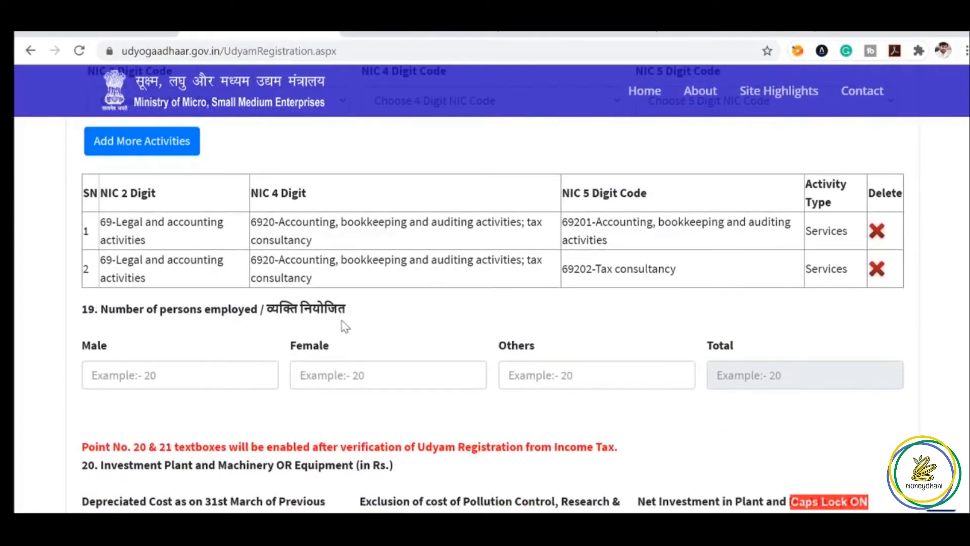
Scroll the form down to item 22, the GeM Portal registration question.
scroll(345, 325, "down", 4)
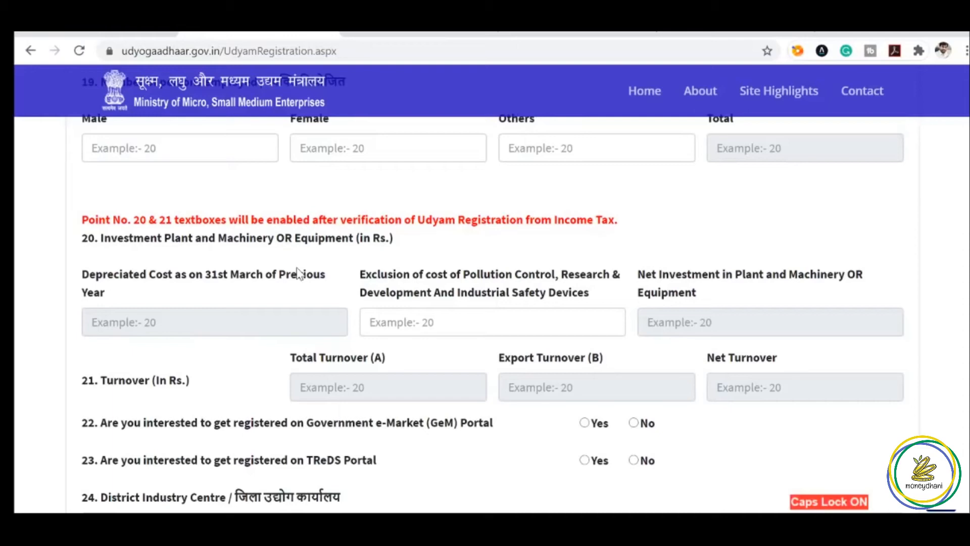
scroll(298, 275, "down", 3)
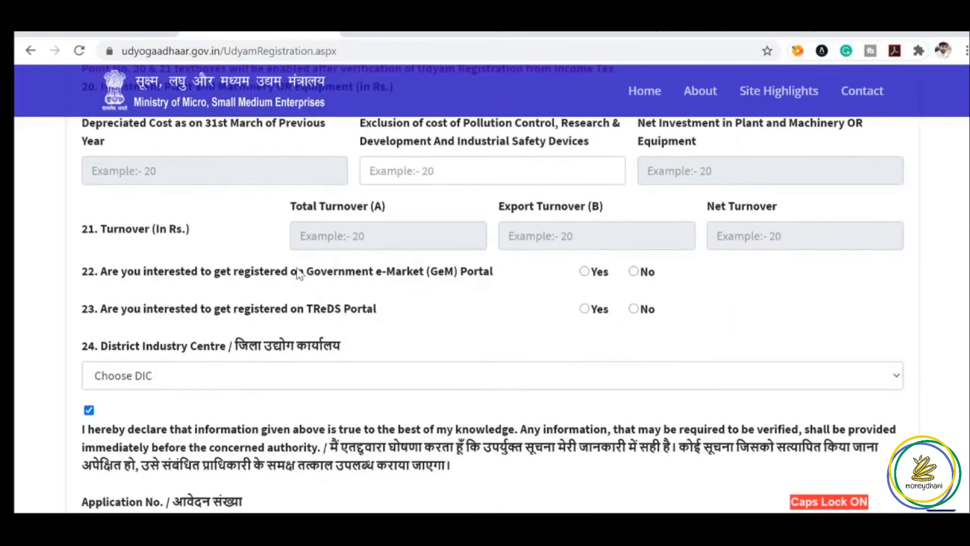
scroll(258, 191, "up", 2)
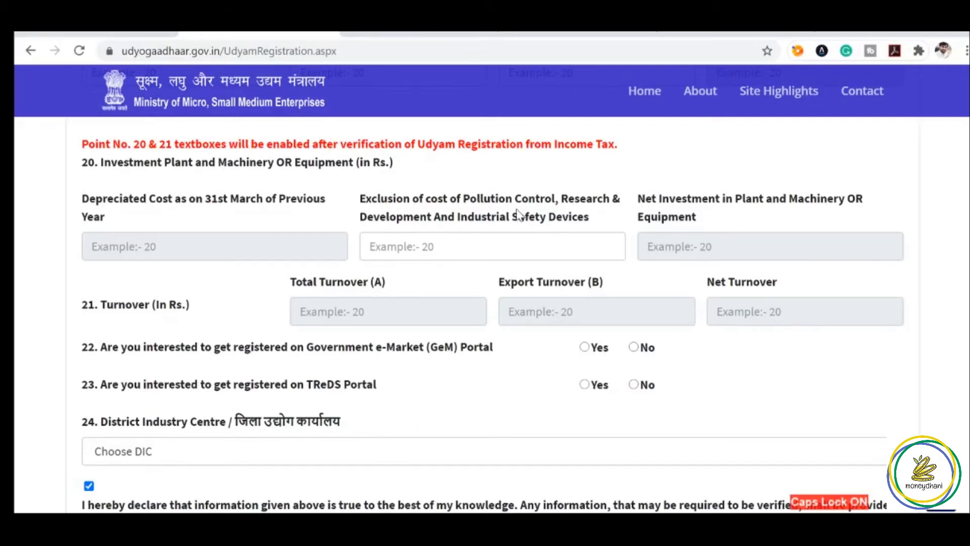
scroll(313, 235, "down", 1)
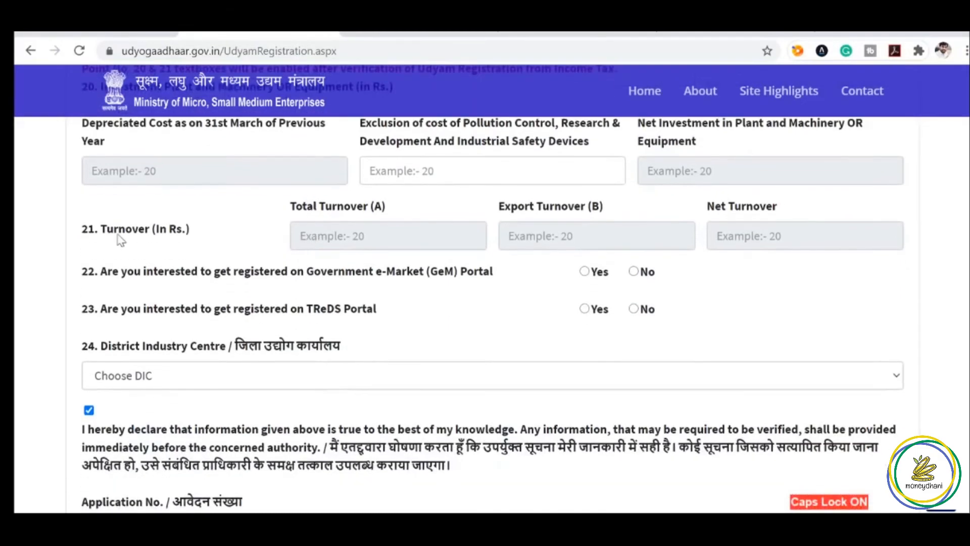
scroll(217, 245, "up", 1)
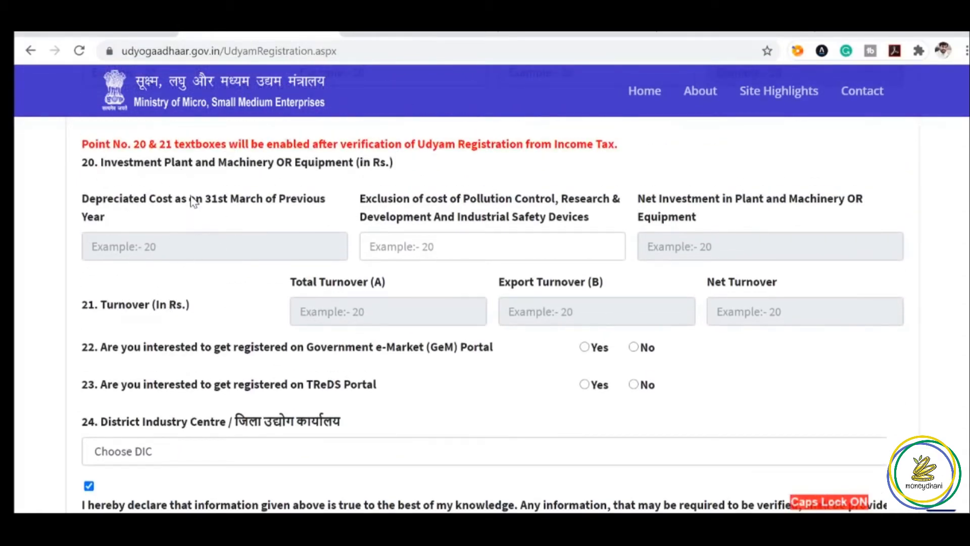
scroll(192, 202, "down", 1)
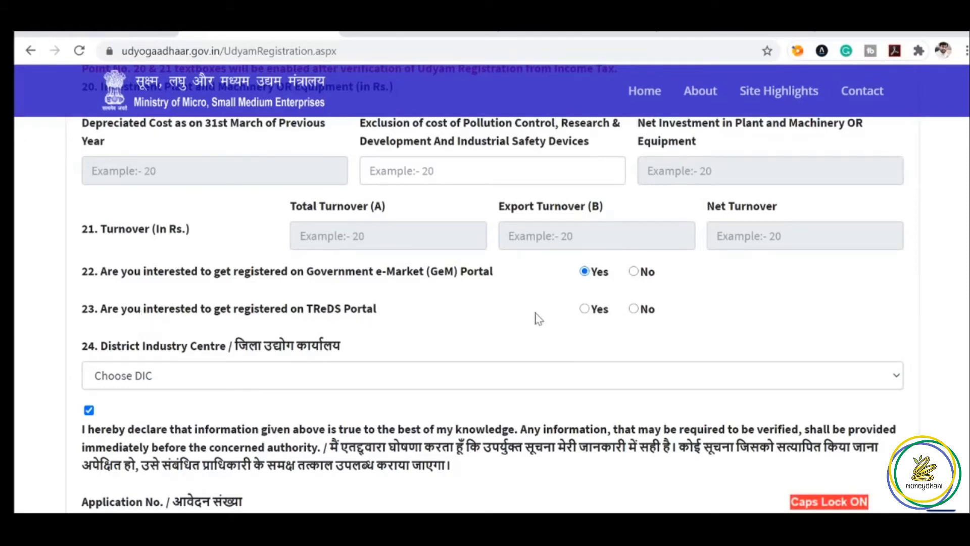
Answer Yes for TReDS, set District Industry Centre to 1.JAIPUR CITY, and submit for the final OTP.
left_click(584, 310)
scroll(403, 293, "down", 2)
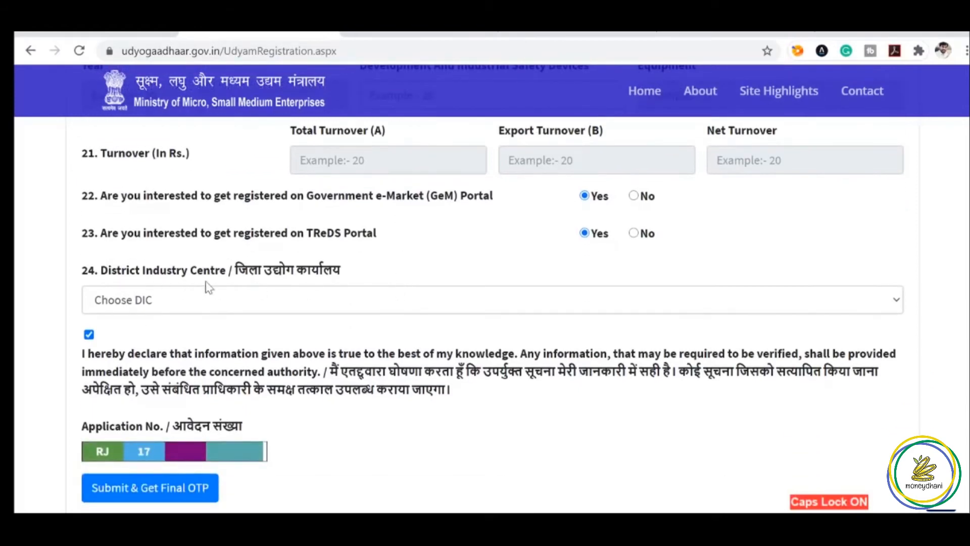
left_click(345, 301)
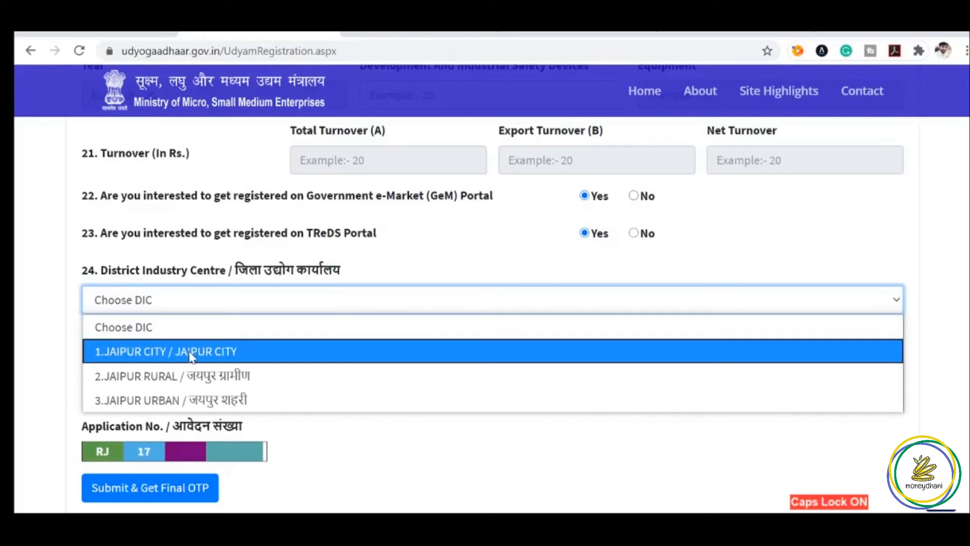
left_click(191, 356)
scroll(329, 353, "down", 1)
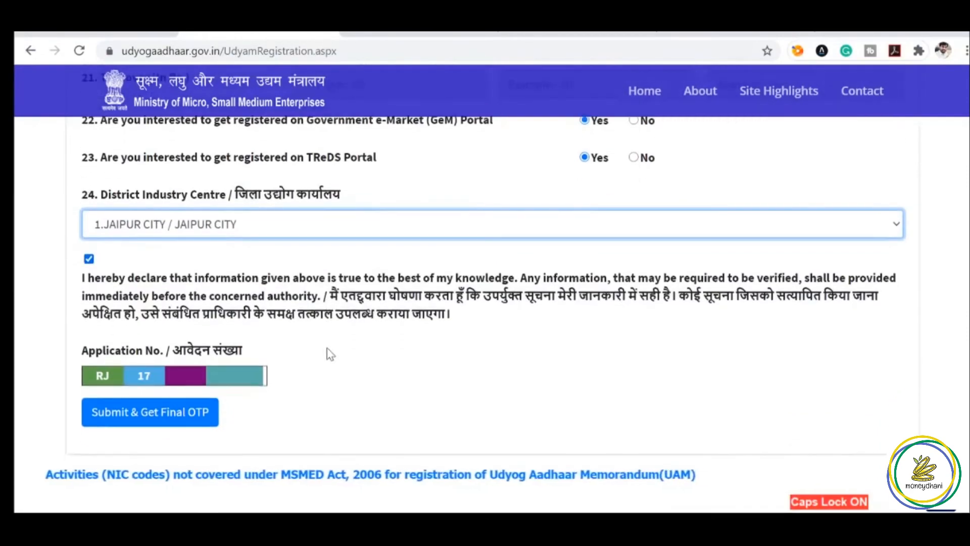
left_click(156, 412)
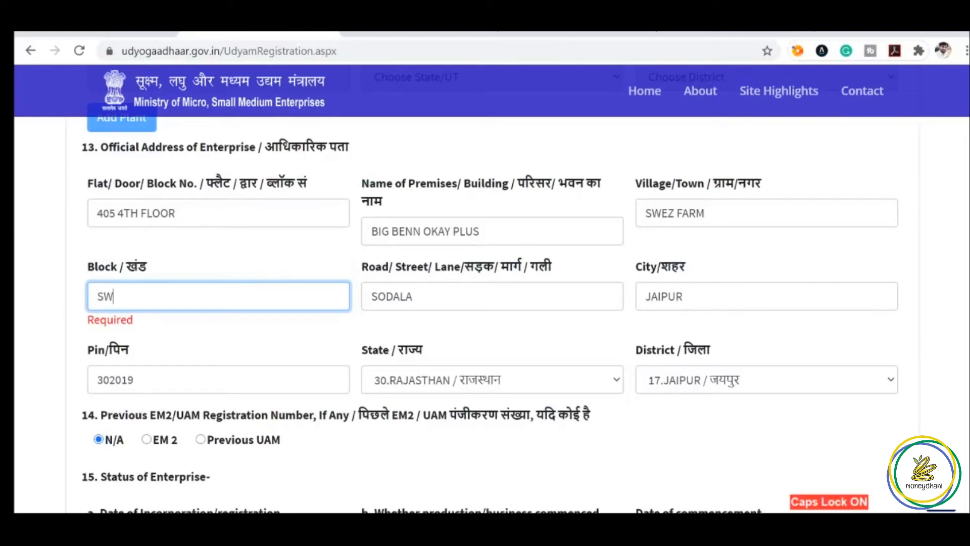
Fill the required Block address field with 'FARM'.
type("FARM")
scroll(226, 301, "down", 15)
scroll(226, 302, "up", 4)
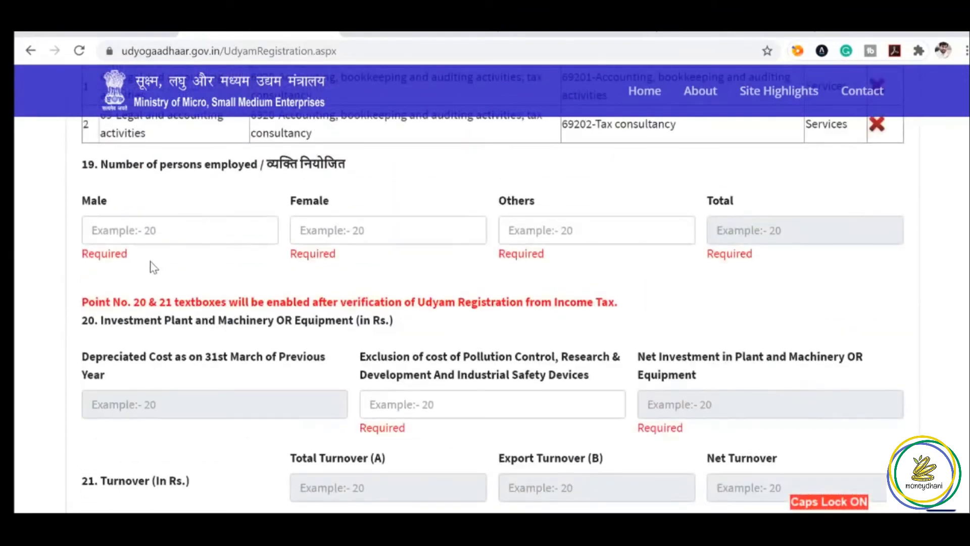
Enter 0 male, 0 female and 0 other employees.
left_click(180, 231)
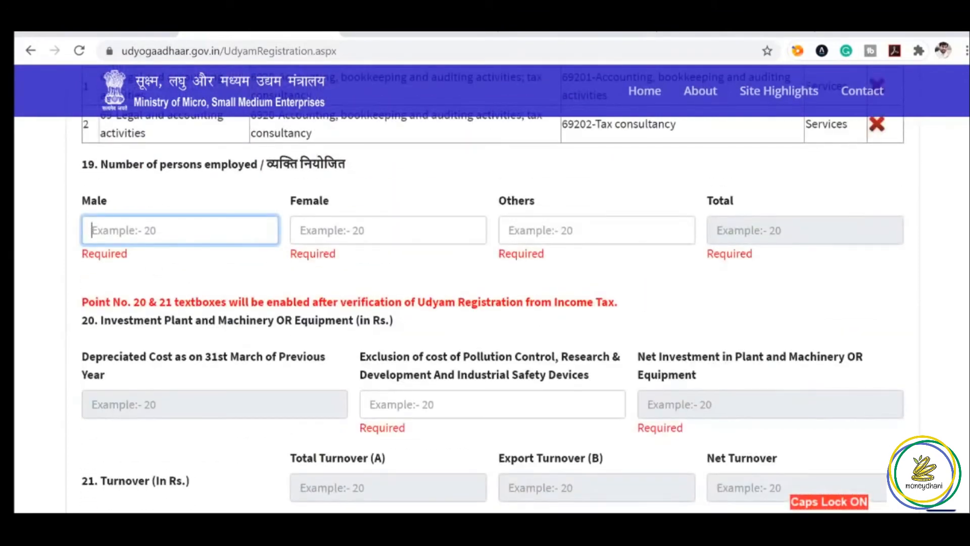
type("0")
key("Tab")
type("0")
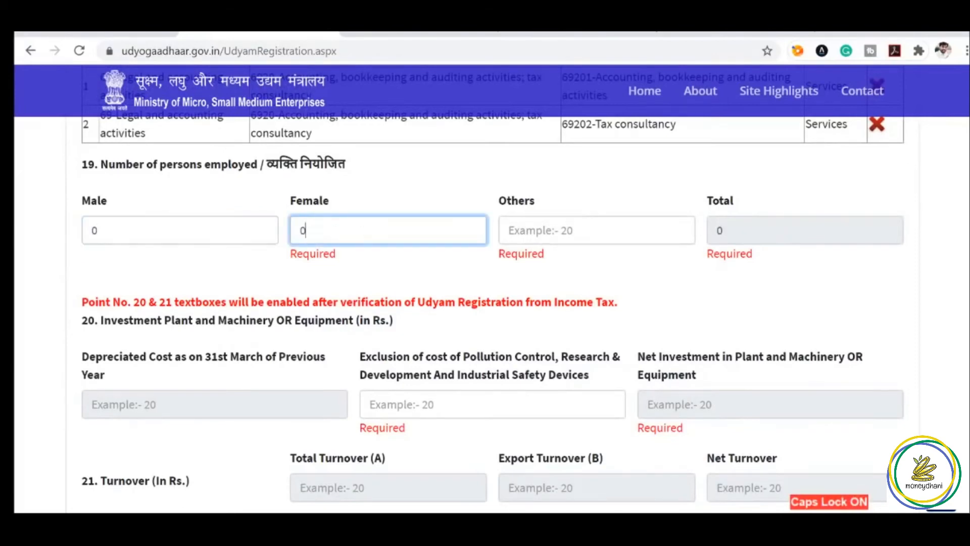
key("Tab")
type("0")
key("Tab")
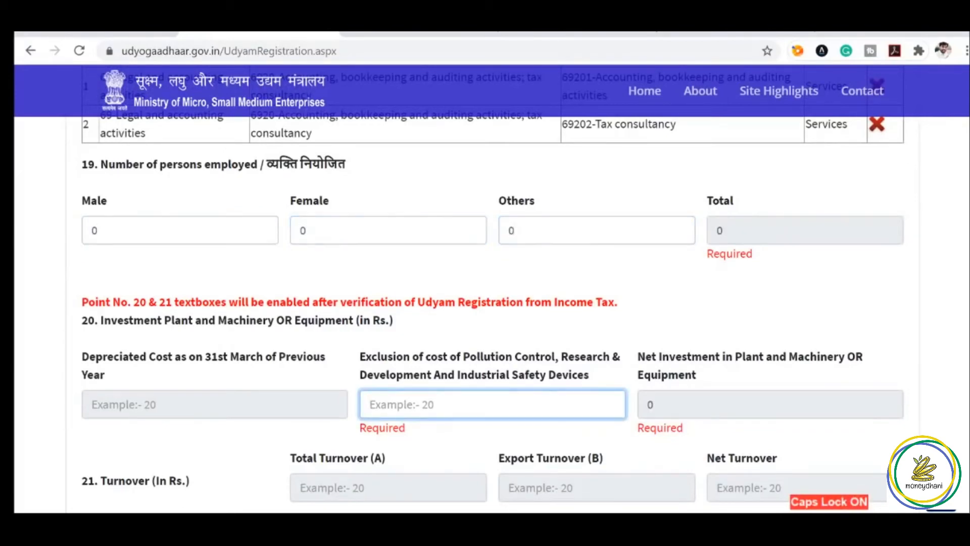
Set the exclusion of pollution-control, R&D and safety device costs to 0.
scroll(347, 273, "down", 1)
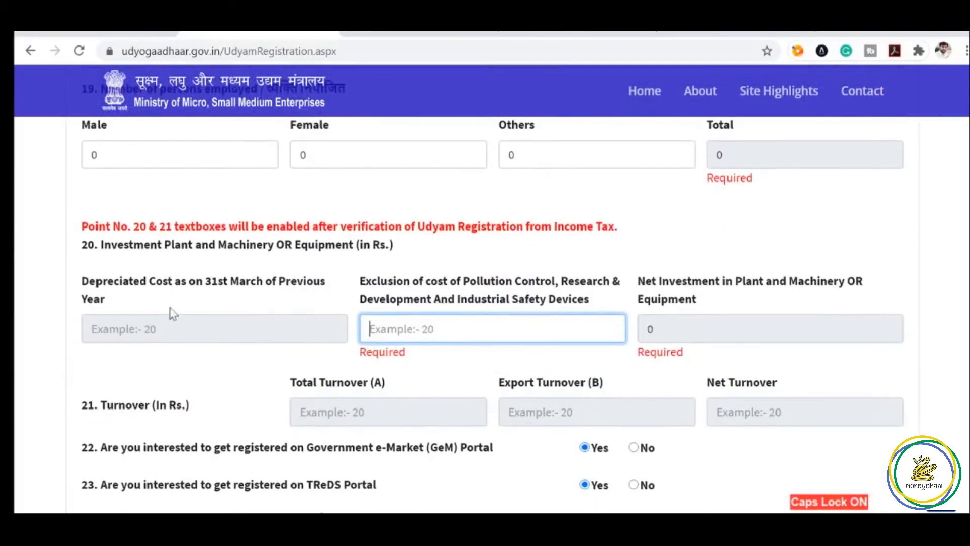
scroll(258, 347, "down", 10)
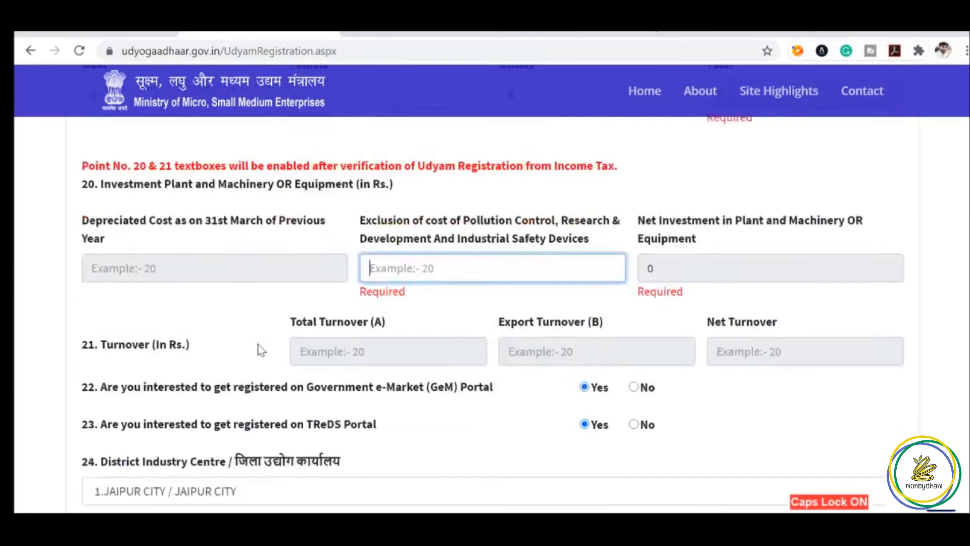
scroll(257, 348, "up", 10)
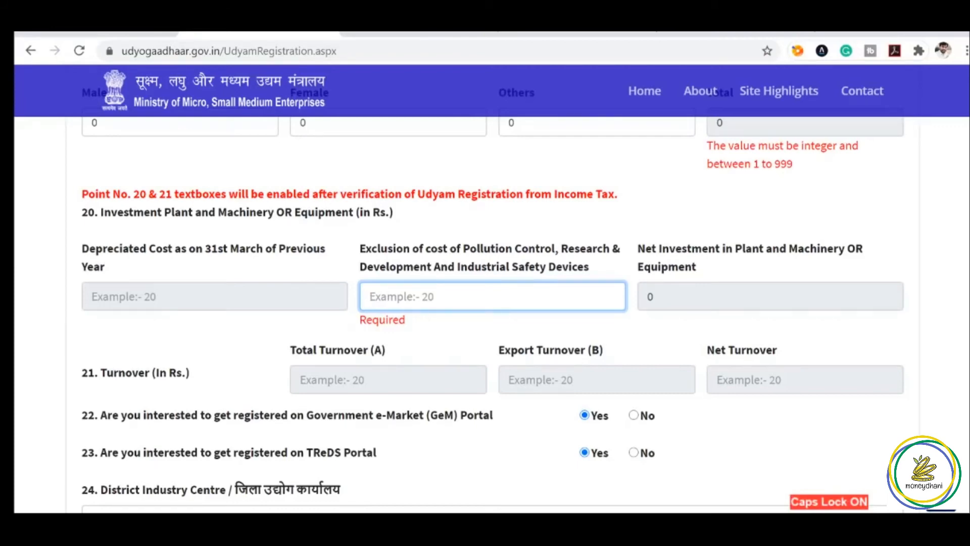
type("0")
key("Tab")
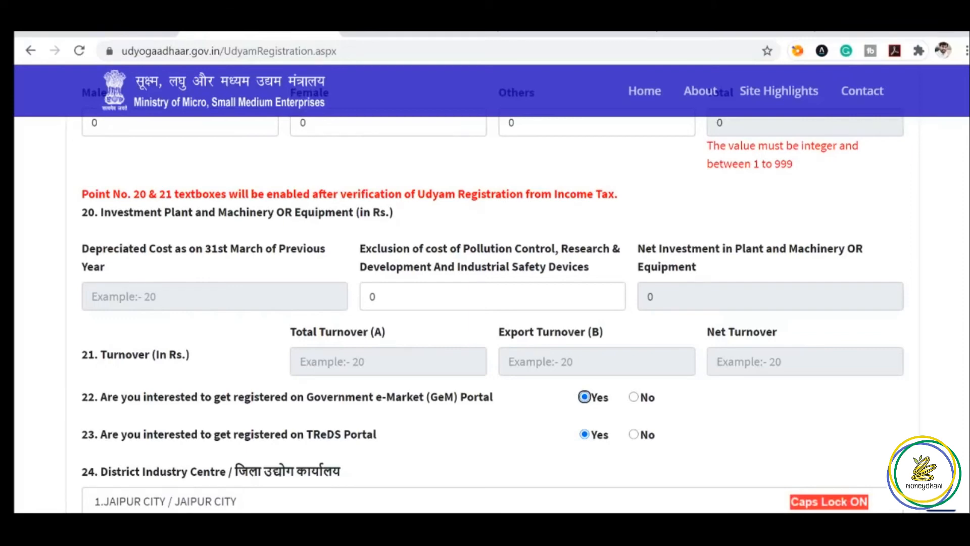
Change the Male employee count from 0 to 1 so the Total error clears.
left_click_drag(427, 250, 610, 273)
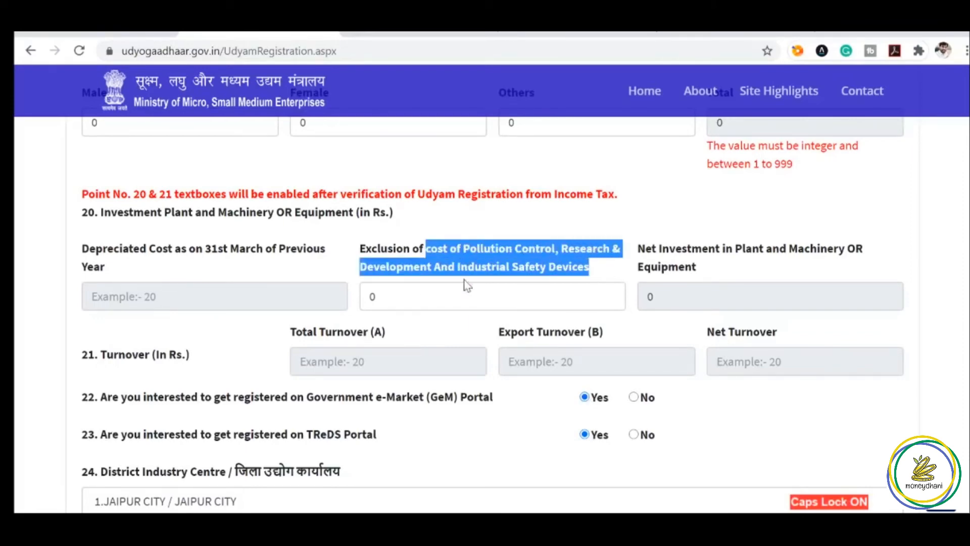
scroll(237, 374, "down", 6)
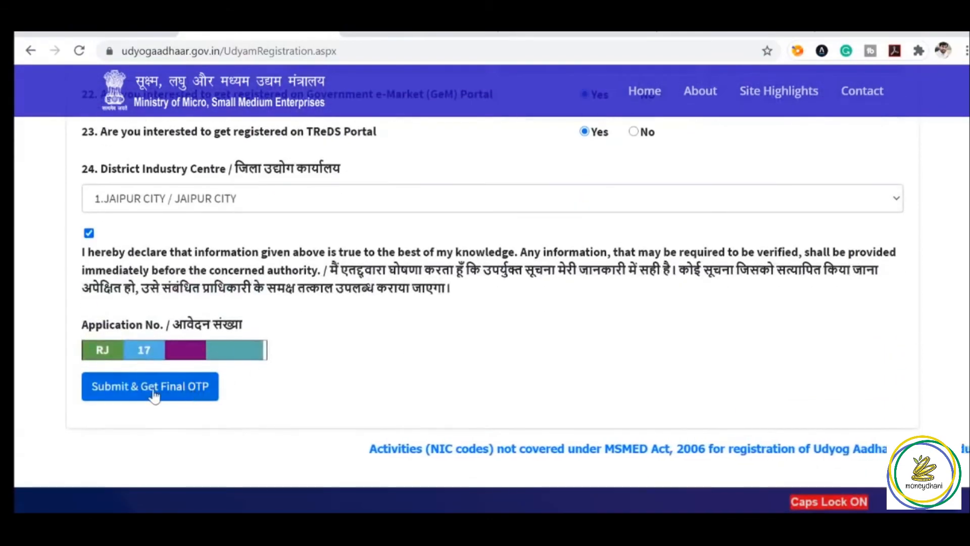
scroll(613, 347, "up", 6)
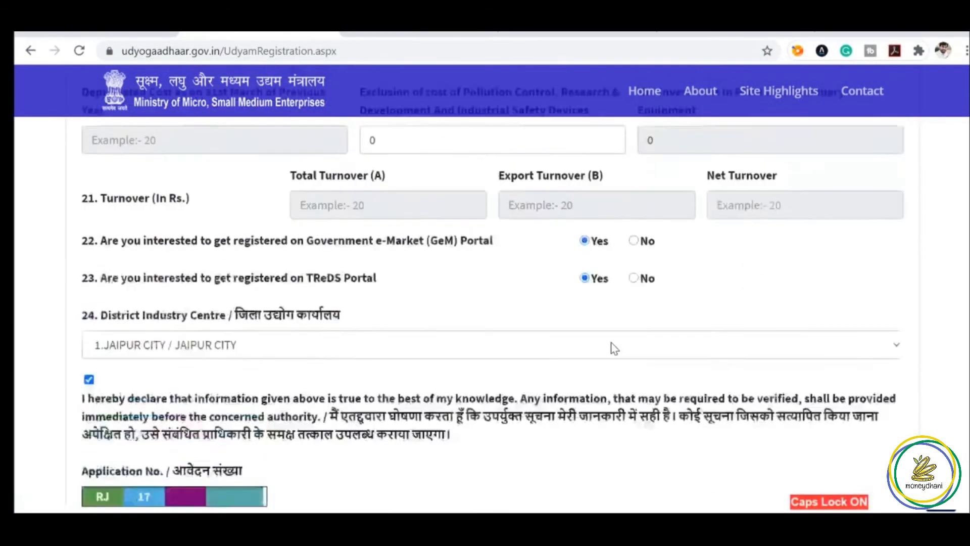
scroll(613, 349, "up", 3)
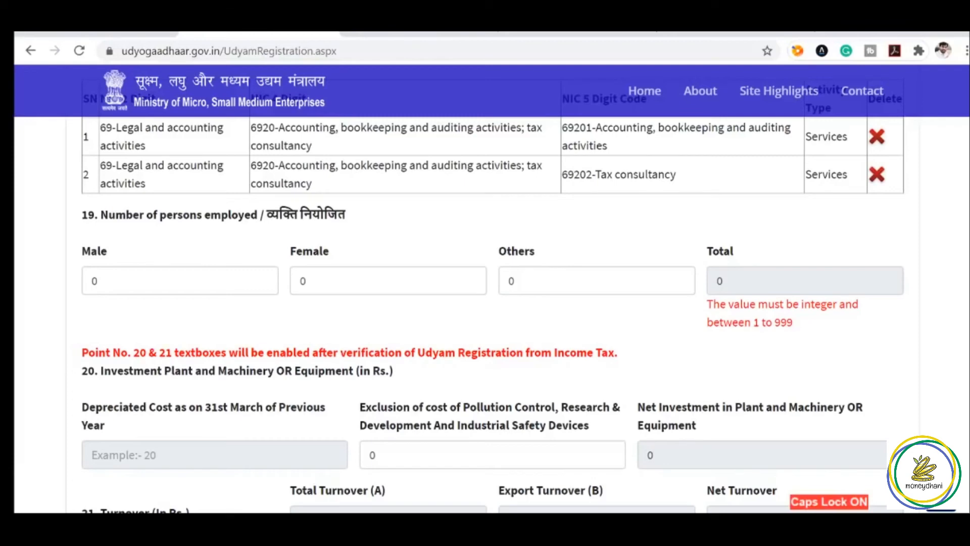
left_click_drag(713, 304, 801, 321)
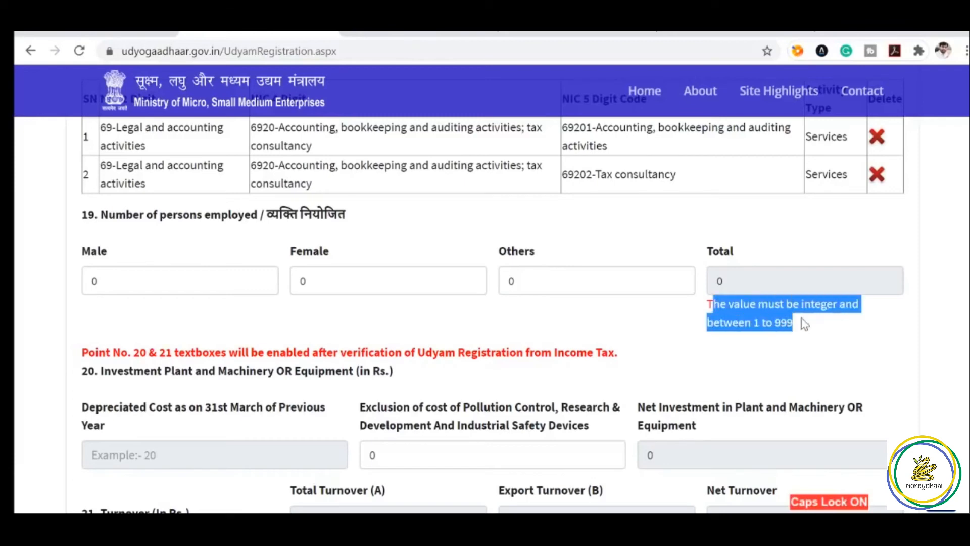
left_click(808, 346)
double_click(95, 281)
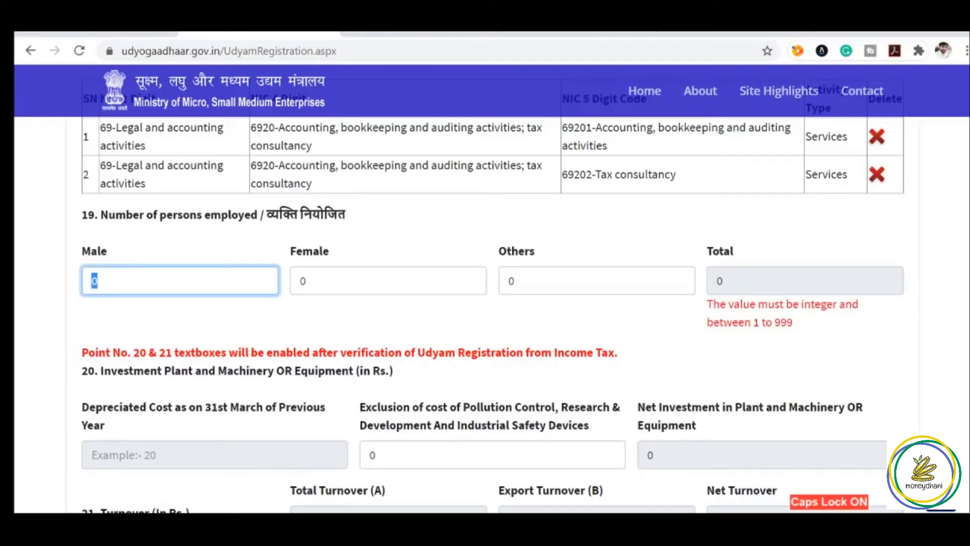
type("1")
key("Tab")
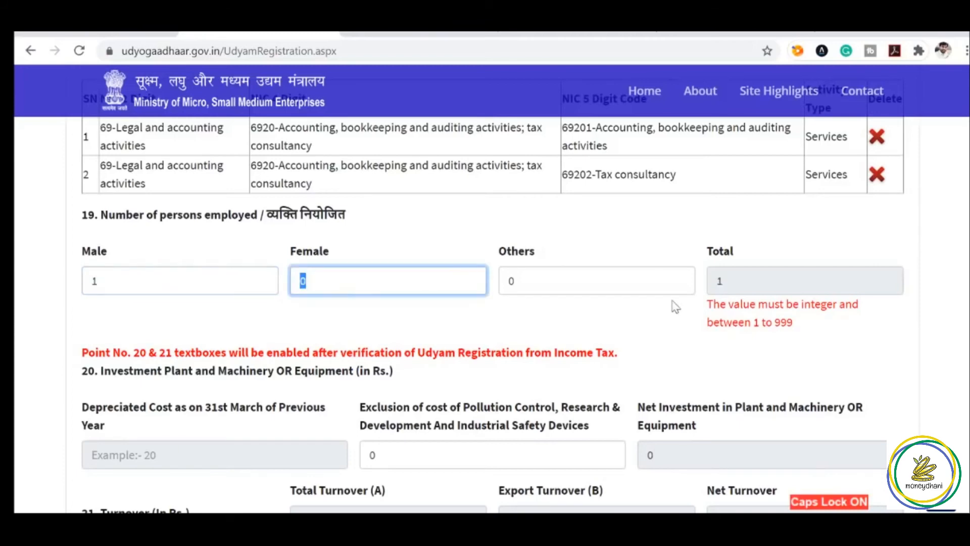
scroll(657, 308, "down", 15)
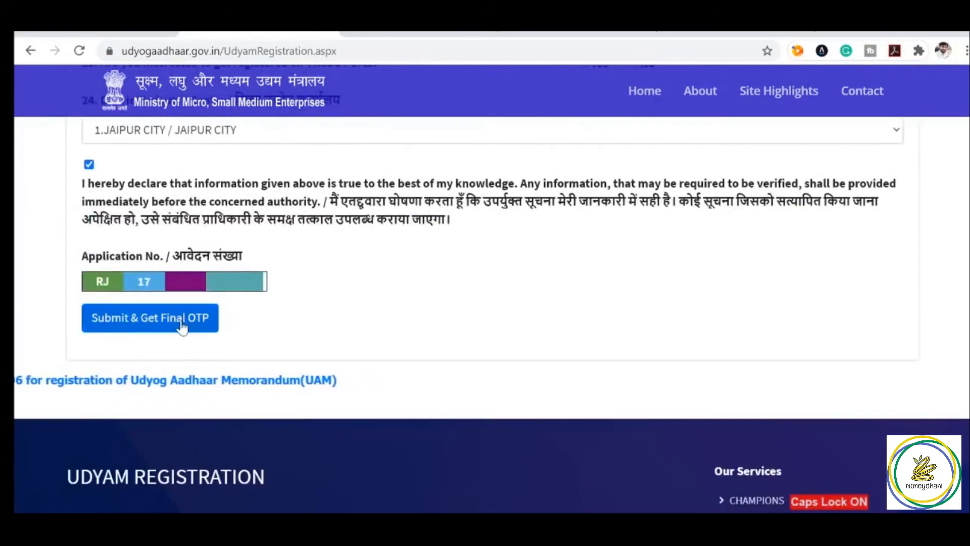
Submit for the final OTP, cancel once to recheck the form, then resubmit and confirm.
left_click(182, 328)
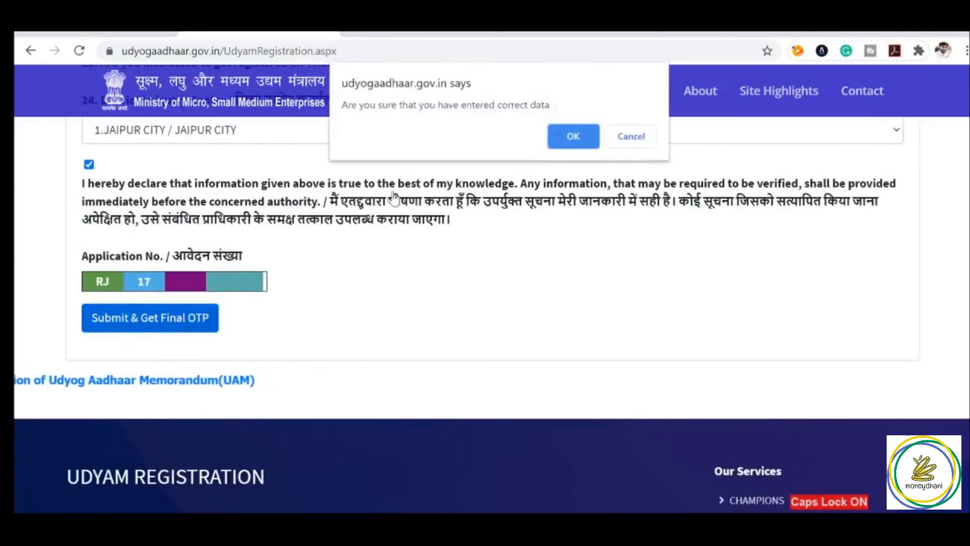
left_click(621, 137)
scroll(502, 316, "up", 15)
scroll(505, 317, "up", 12)
scroll(130, 273, "down", 20)
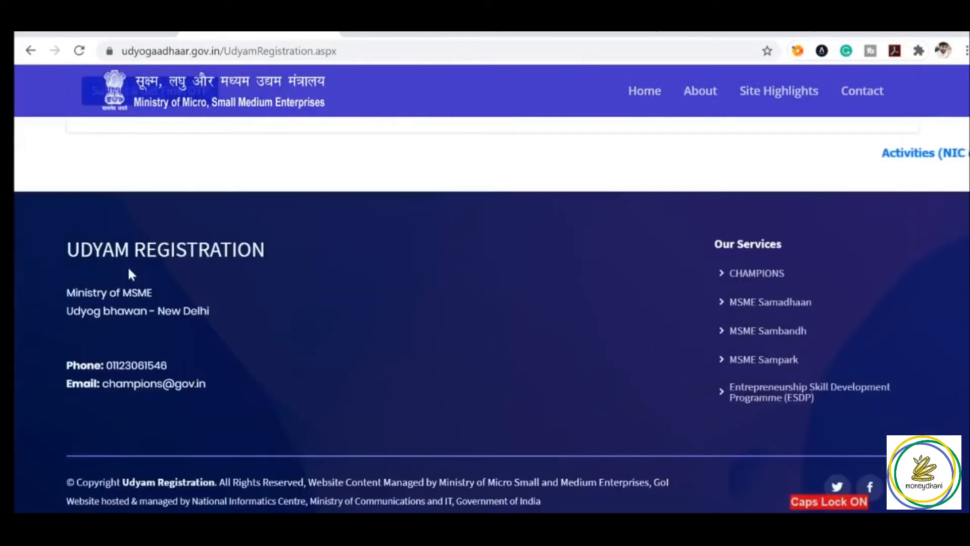
scroll(130, 273, "up", 5)
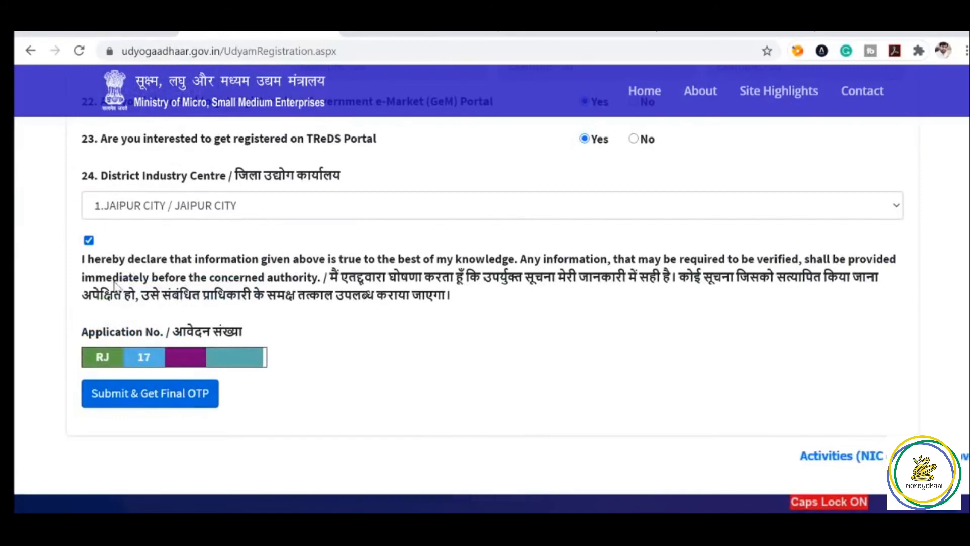
left_click(196, 397)
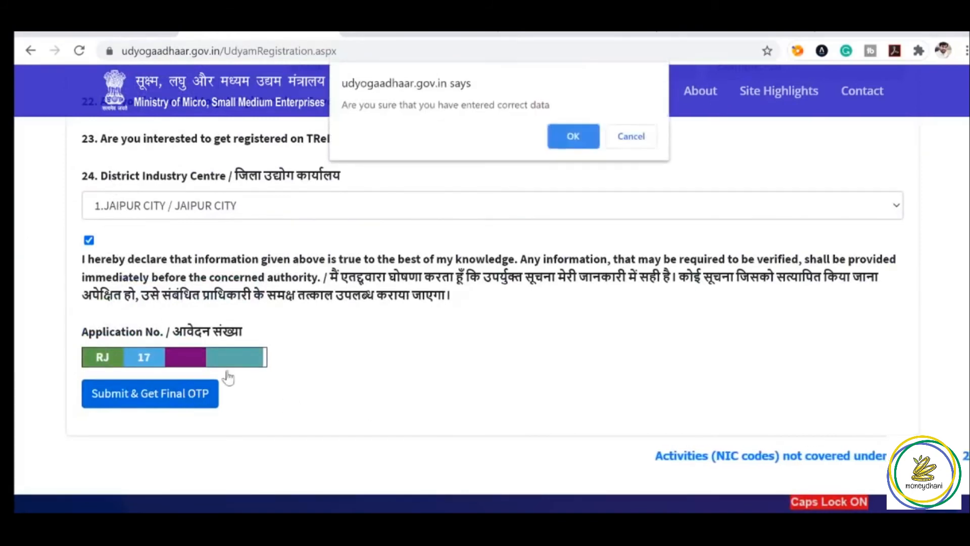
left_click(580, 143)
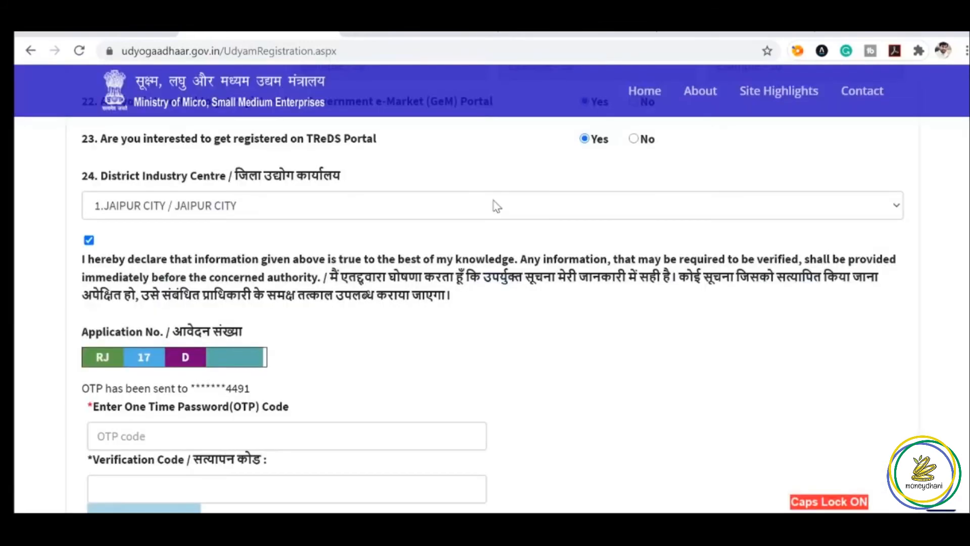
scroll(493, 200, "down", 3)
Enter the received OTP and case-sensitive captcha code, then make and confirm the Final Submit.
left_click(358, 277)
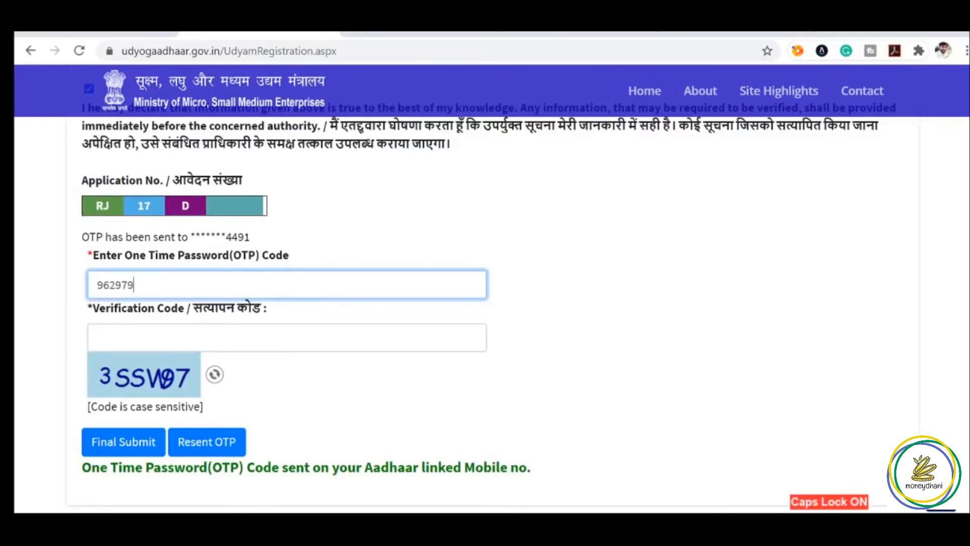
key("Tab")
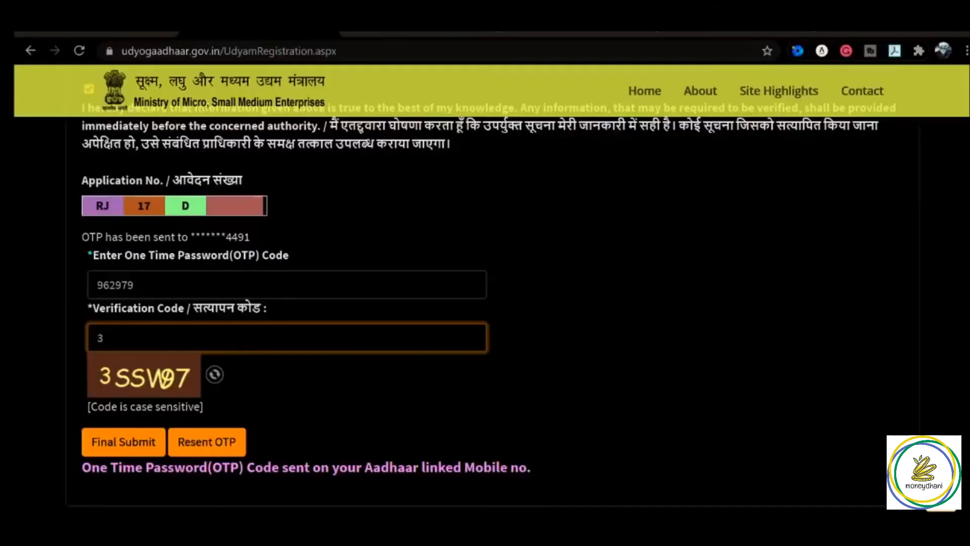
key("Caps_Lock")
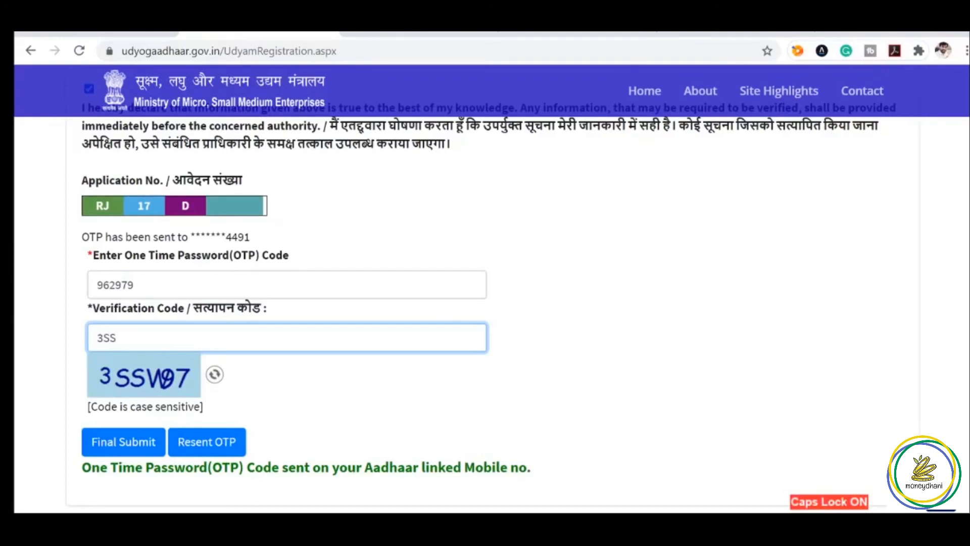
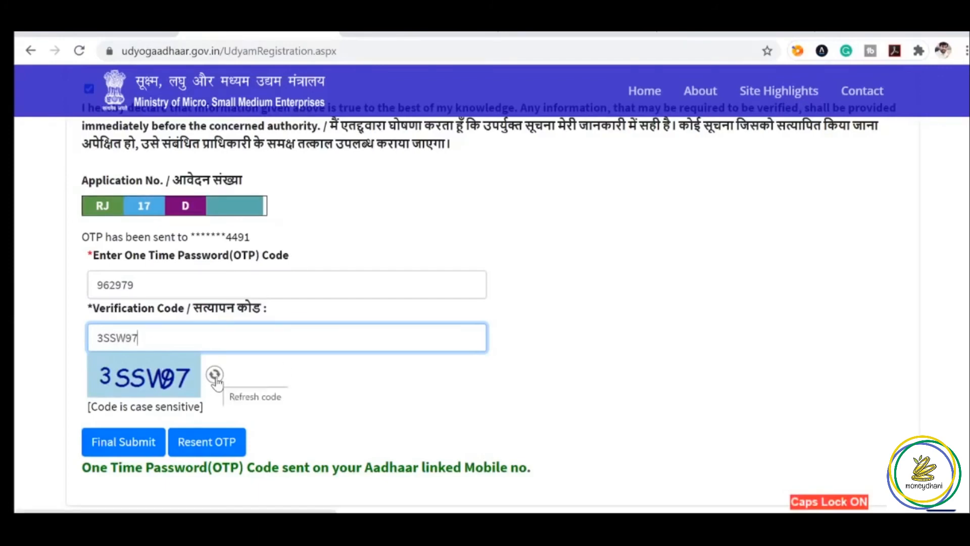
left_click(136, 443)
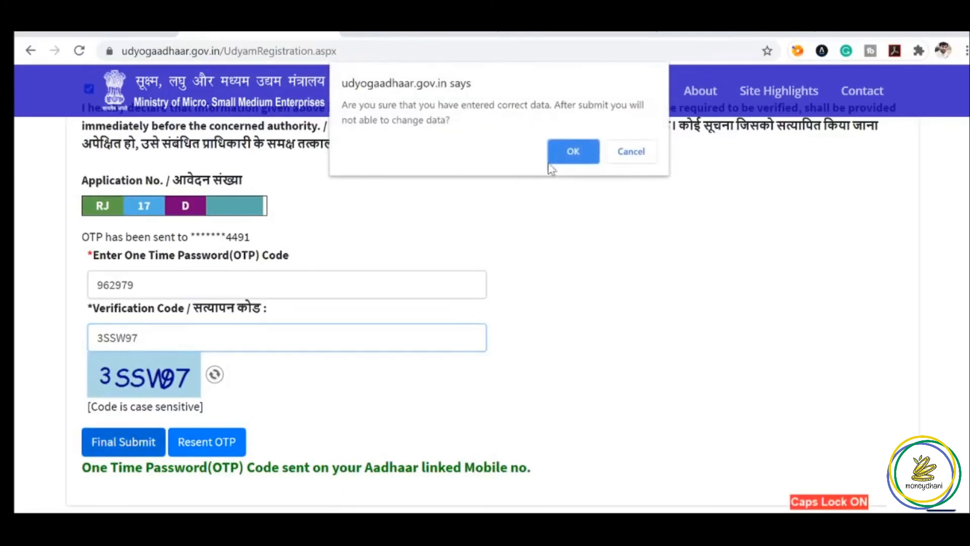
left_click(575, 149)
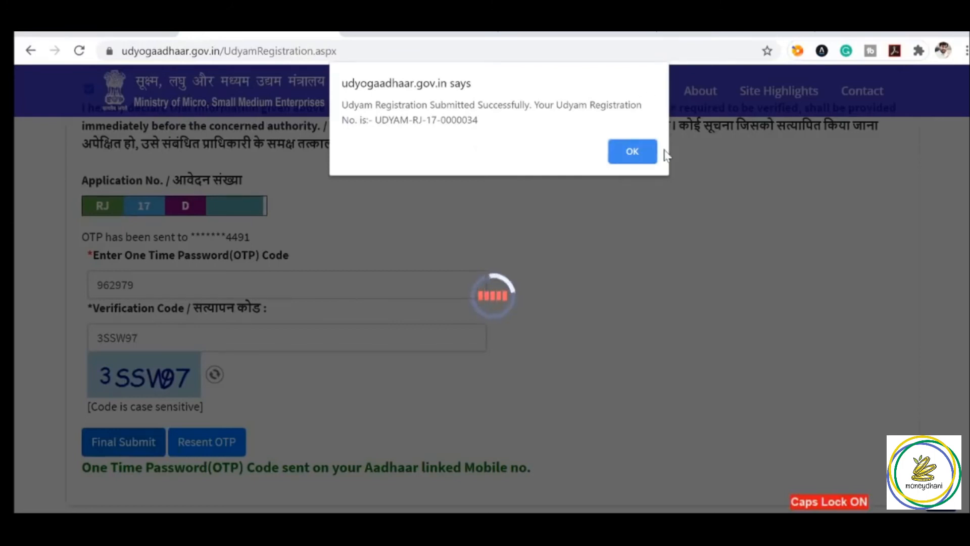
Dismiss the success alert and print the thank-you page showing the Udyam registration number.
left_click(633, 152)
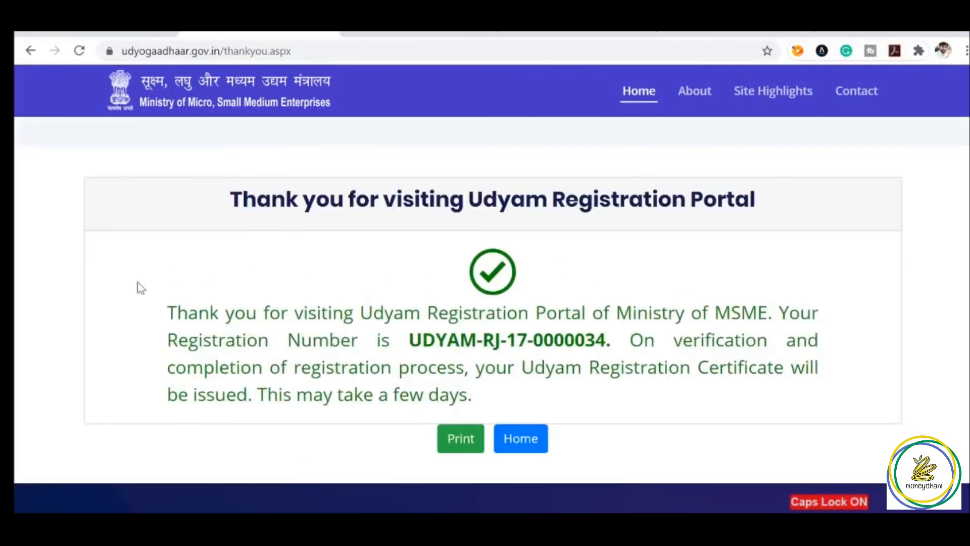
left_click_drag(409, 339, 585, 339)
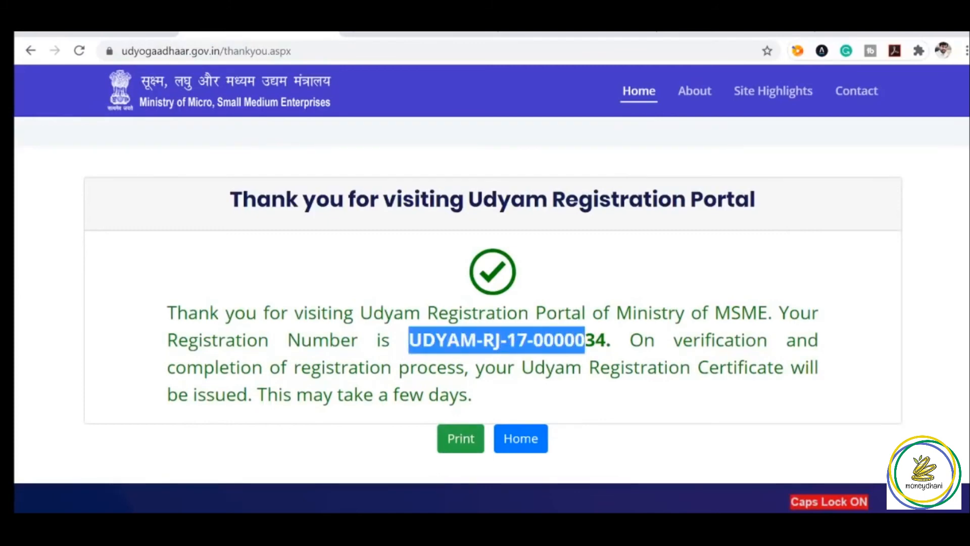
scroll(586, 346, "down", 1)
left_click(465, 372)
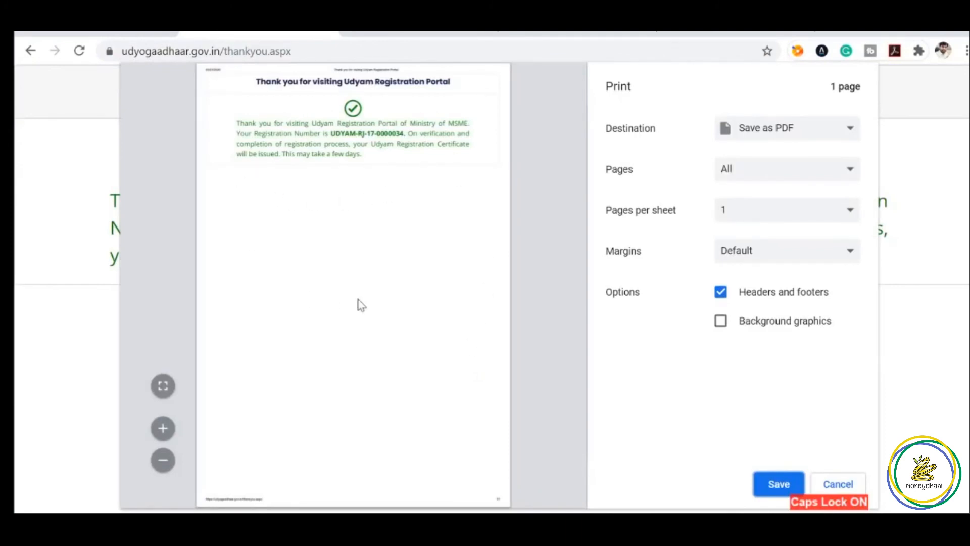
Save the page to Desktop as PDF 'Thank you for visiting Udyam Registration Portal'.
left_click(776, 484)
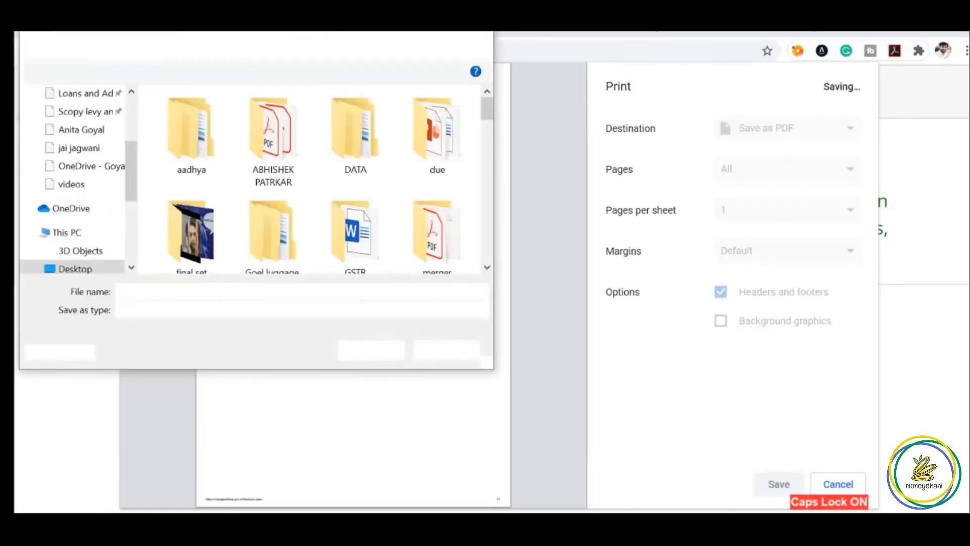
scroll(133, 95, "up", 3)
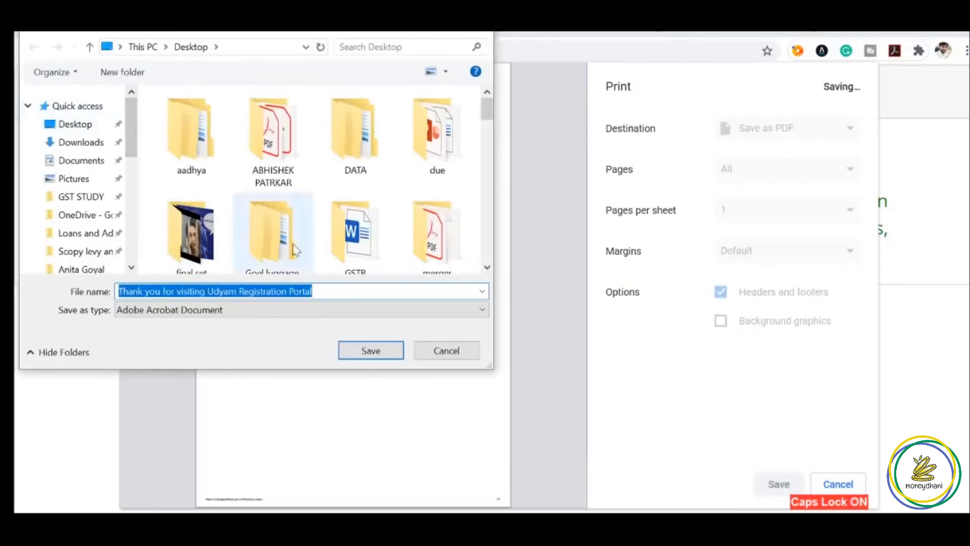
left_click(375, 352)
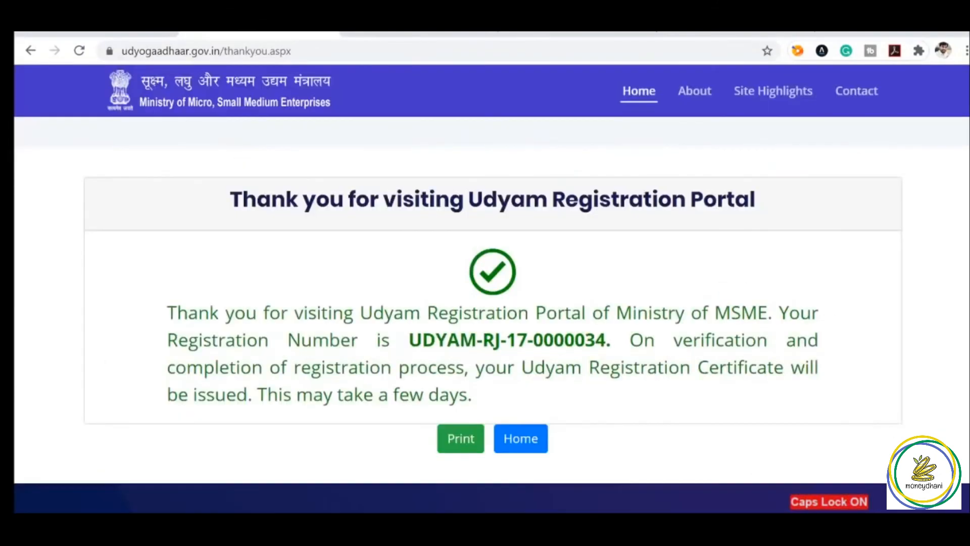
scroll(797, 311, "down", 5)
scroll(797, 311, "up", 3)
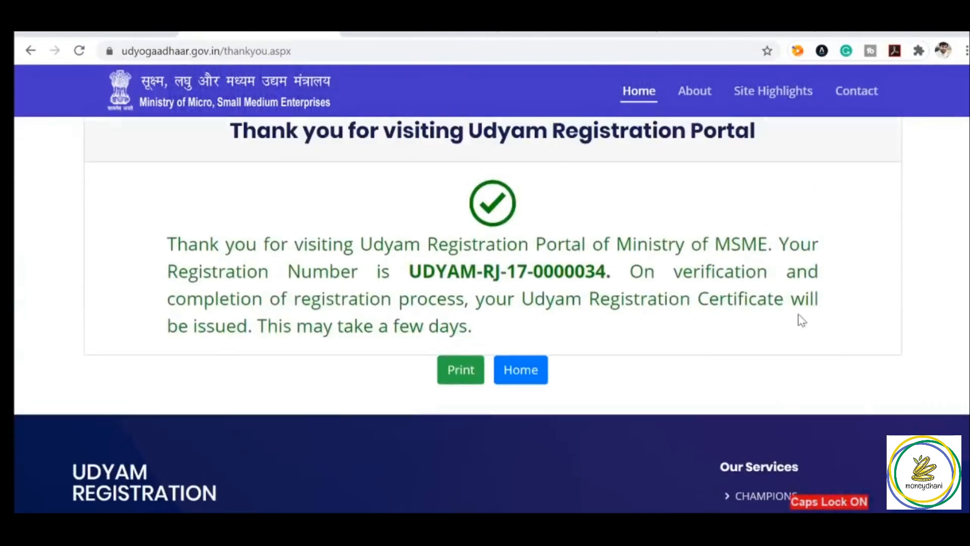